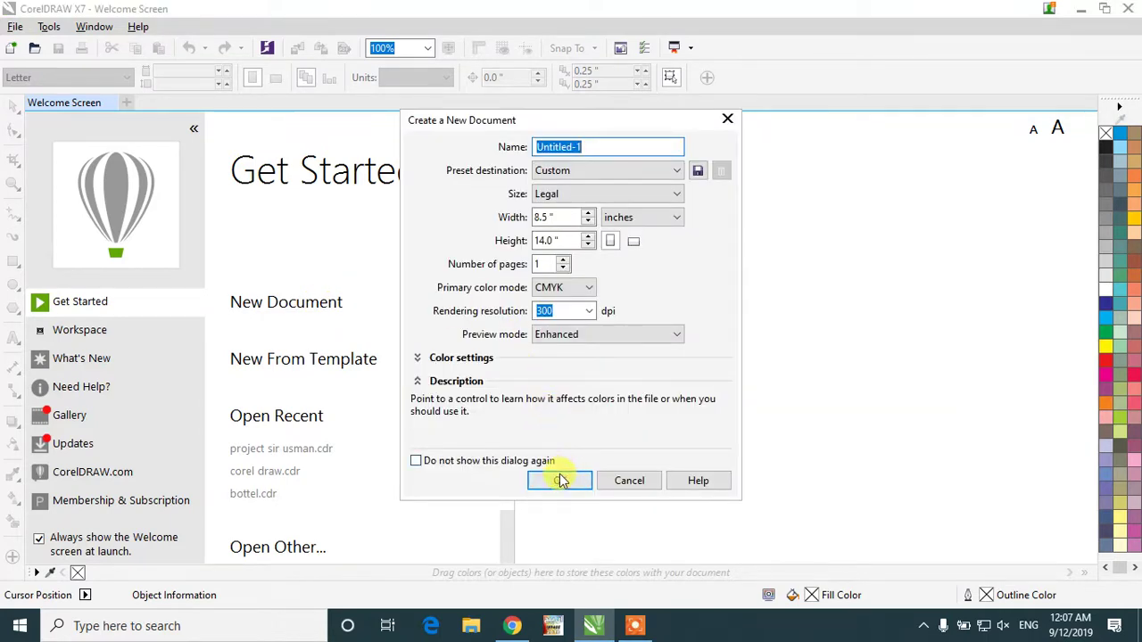
- Create a Legal-size portrait document and draw two overlapping rectangles, about 3.2 by 2.9 and 4.7 by 2.8 inches
{"action": "left_click", "coordinate": [559, 479]}
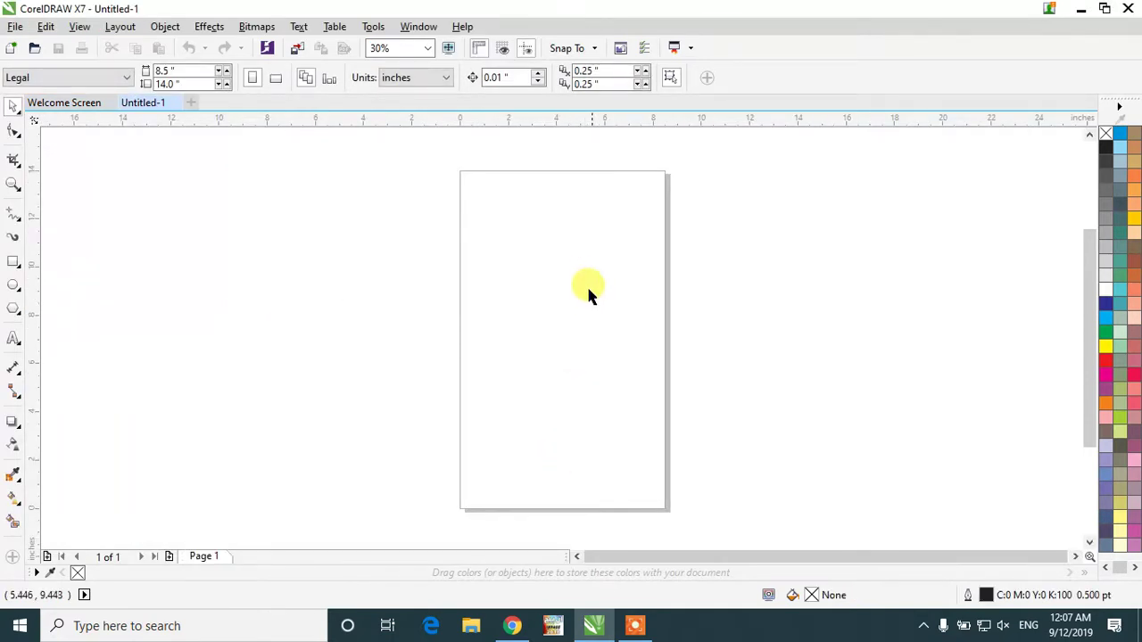
{"action": "left_click", "coordinate": [11, 261]}
{"action": "left_click_drag", "start_coordinate": [522, 237], "coordinate": [675, 355]}
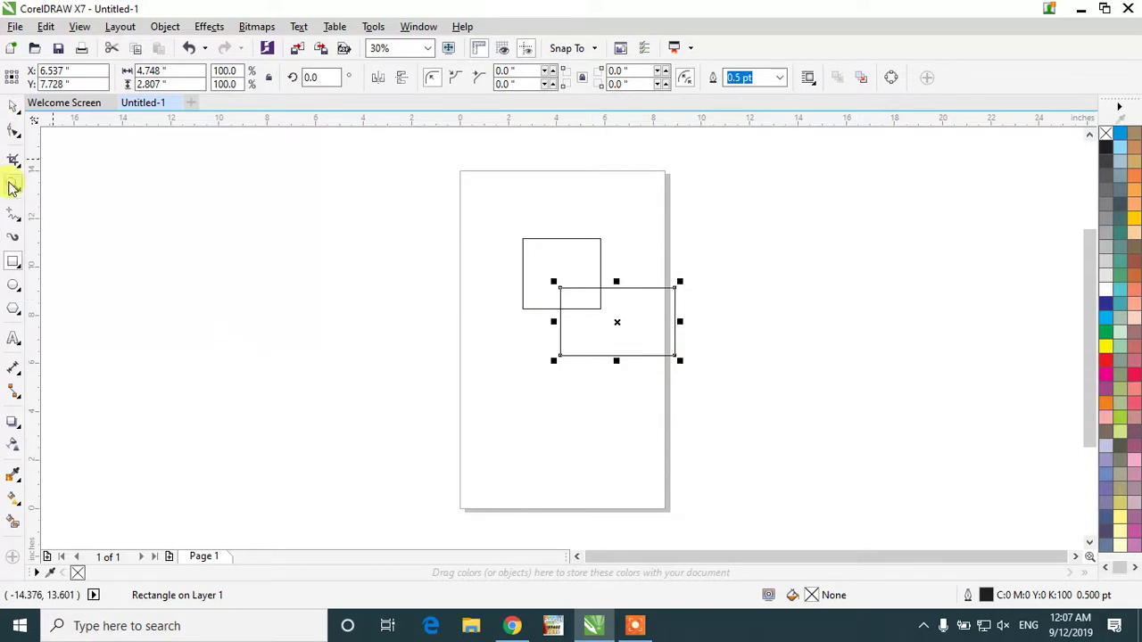
- Combine the two overlapping rectangles into one curve object
{"action": "left_click", "coordinate": [13, 109]}
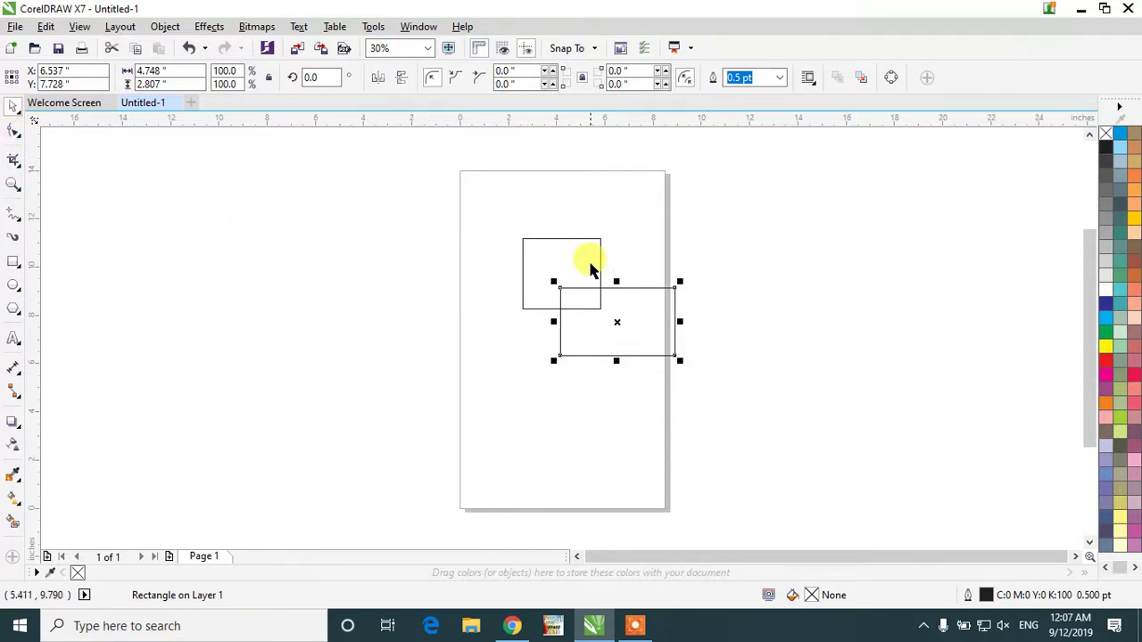
{"action": "left_click", "coordinate": [587, 241], "text": "shift"}
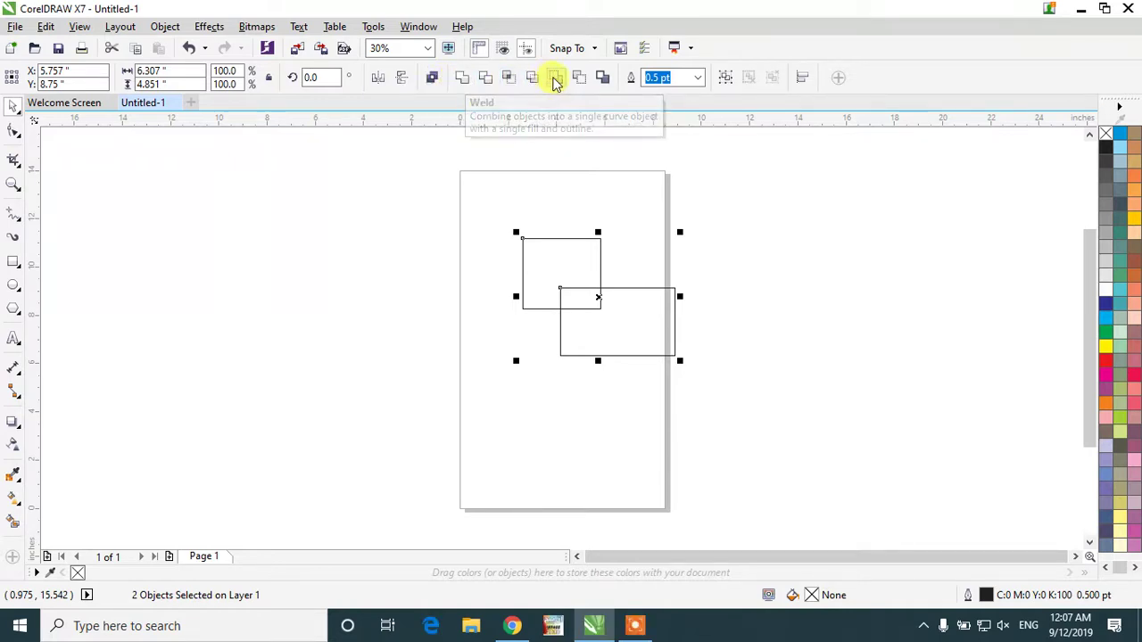
{"action": "left_click", "coordinate": [434, 78]}
{"action": "left_click", "coordinate": [477, 297]}
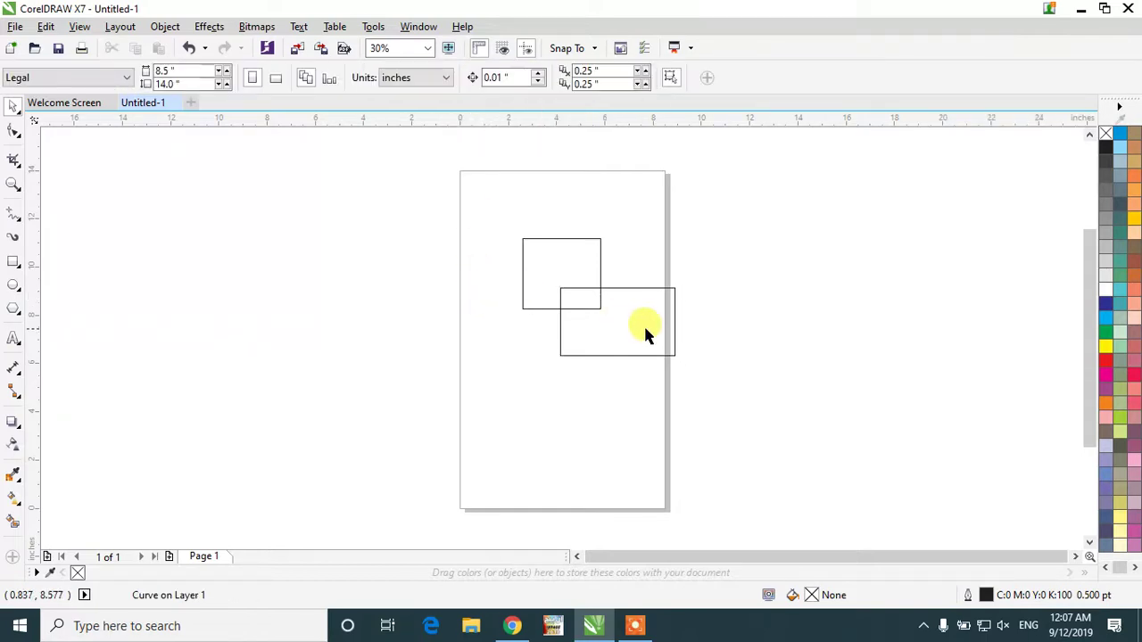
- Move the combined curve around the page and leave it in the page's upper half, fully inside the page edges
{"action": "left_click_drag", "start_coordinate": [644, 327], "coordinate": [682, 399]}
{"action": "left_click_drag", "start_coordinate": [592, 322], "coordinate": [514, 213]}
{"action": "left_click_drag", "start_coordinate": [566, 272], "coordinate": [684, 385]}
{"action": "left_click", "coordinate": [620, 381]}
{"action": "left_click_drag", "start_coordinate": [613, 331], "coordinate": [495, 247]}
{"action": "left_click_drag", "start_coordinate": [580, 314], "coordinate": [639, 362]}
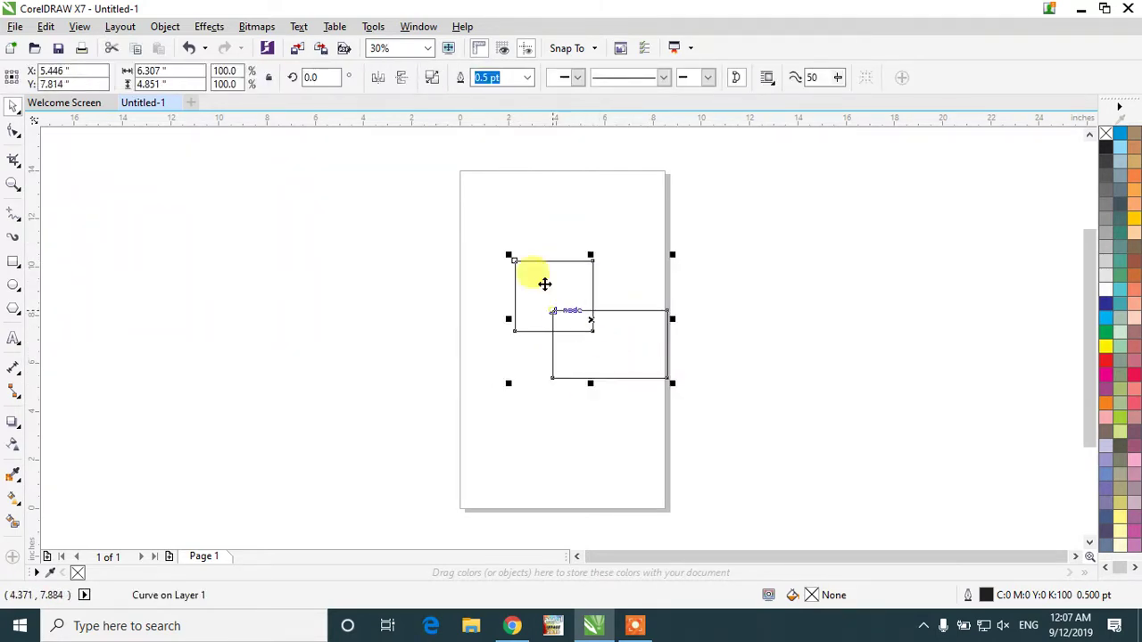
{"action": "left_click_drag", "start_coordinate": [535, 271], "coordinate": [507, 248]}
{"action": "left_click_drag", "start_coordinate": [579, 306], "coordinate": [598, 321]}
{"action": "left_click_drag", "start_coordinate": [541, 276], "coordinate": [526, 254]}
{"action": "left_click_drag", "start_coordinate": [600, 317], "coordinate": [617, 331]}
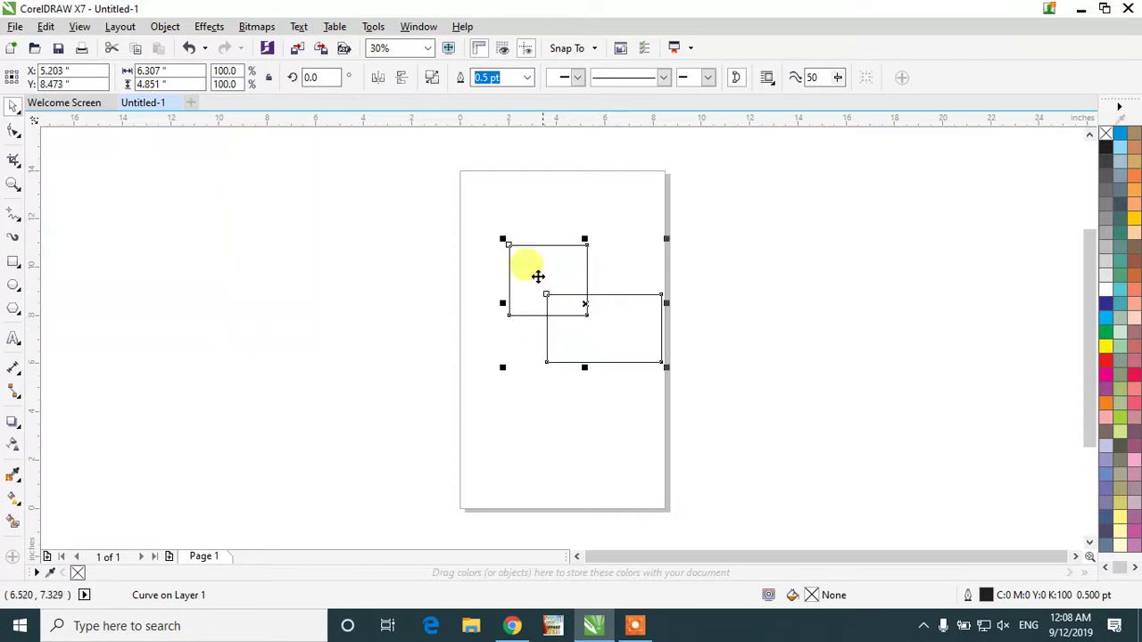
{"action": "left_click_drag", "start_coordinate": [538, 276], "coordinate": [520, 256]}
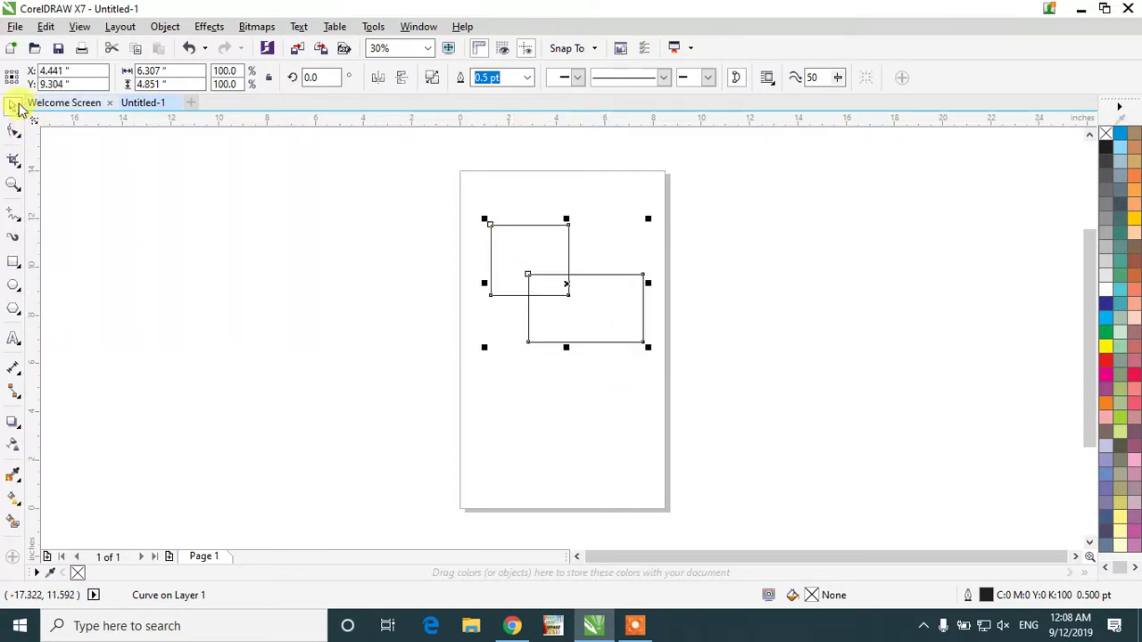
- Break the combined curve apart and move the wider rectangle down and away from the smaller one
{"action": "left_click", "coordinate": [530, 247]}
{"action": "left_click", "coordinate": [545, 288]}
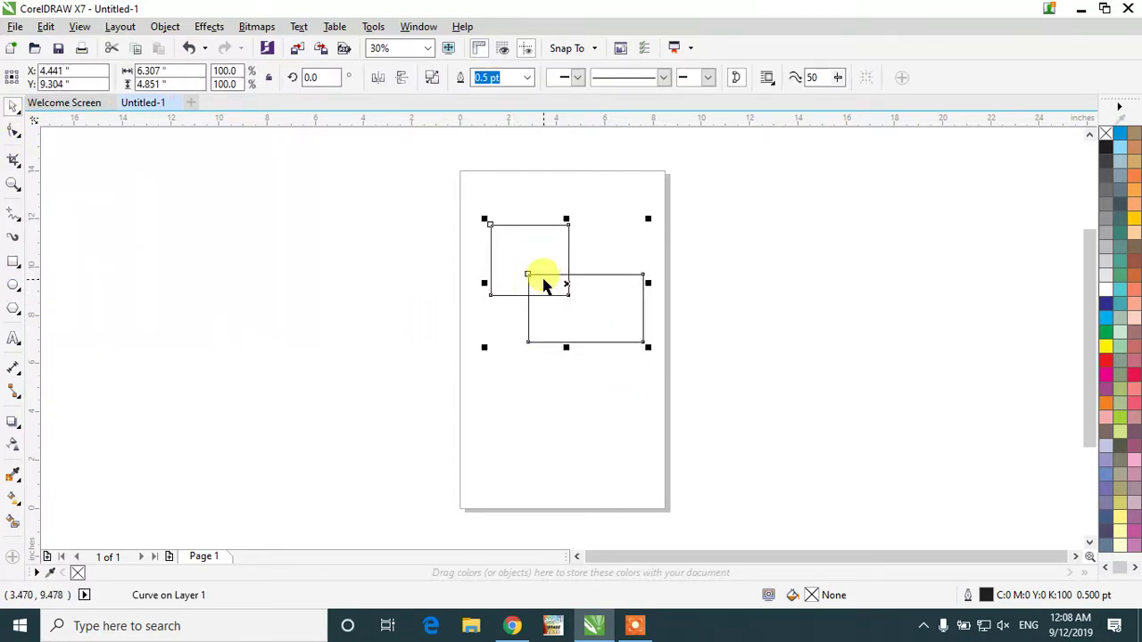
{"action": "left_click", "coordinate": [431, 80]}
{"action": "left_click", "coordinate": [738, 365]}
{"action": "left_click_drag", "start_coordinate": [583, 302], "coordinate": [657, 357]}
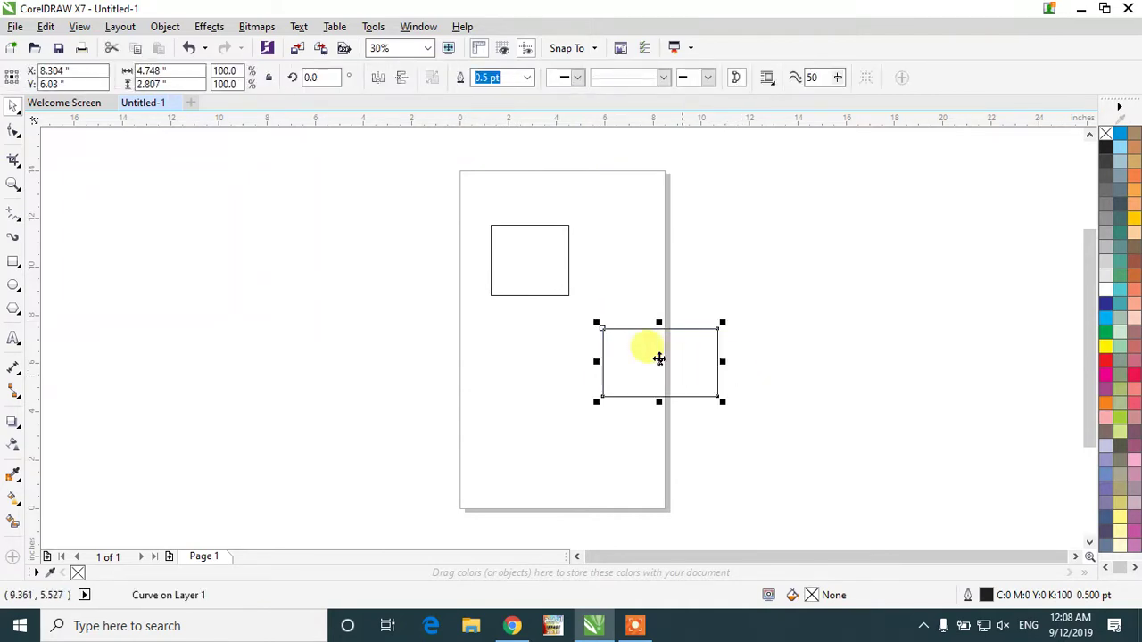
- Fill the wide rectangle with dusty brown and the smaller one with blue, and reposition them so the blue one overlaps the brown one
{"action": "left_click_drag", "start_coordinate": [505, 263], "coordinate": [473, 227]}
{"action": "left_click_drag", "start_coordinate": [662, 354], "coordinate": [576, 312]}
{"action": "left_click", "coordinate": [1133, 332]}
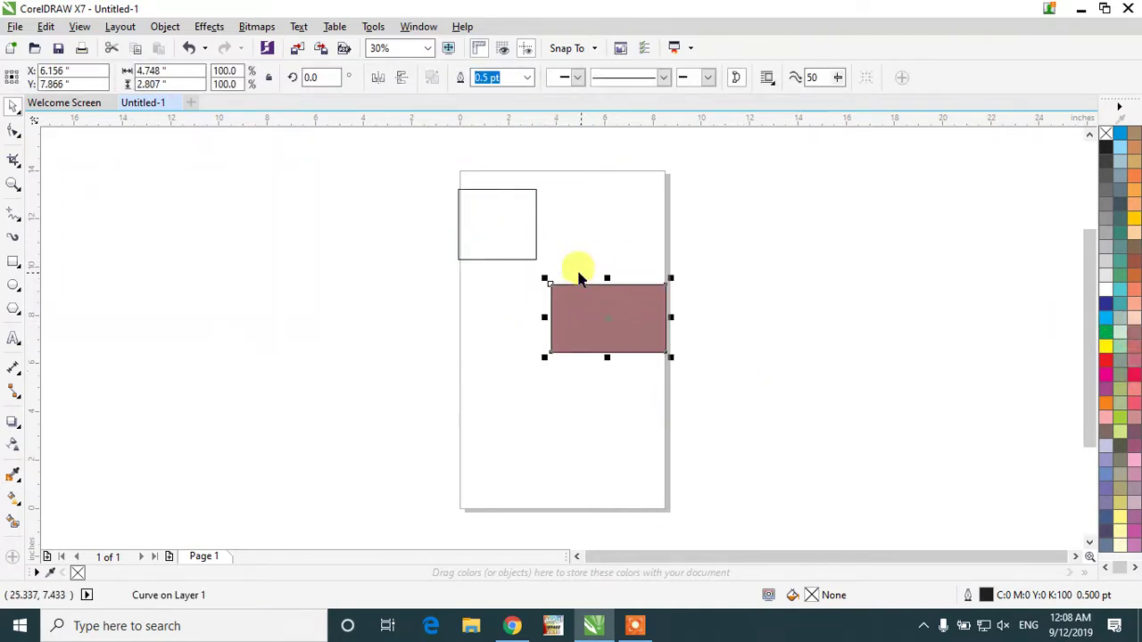
{"action": "left_click", "coordinate": [492, 211]}
{"action": "left_click", "coordinate": [1105, 303]}
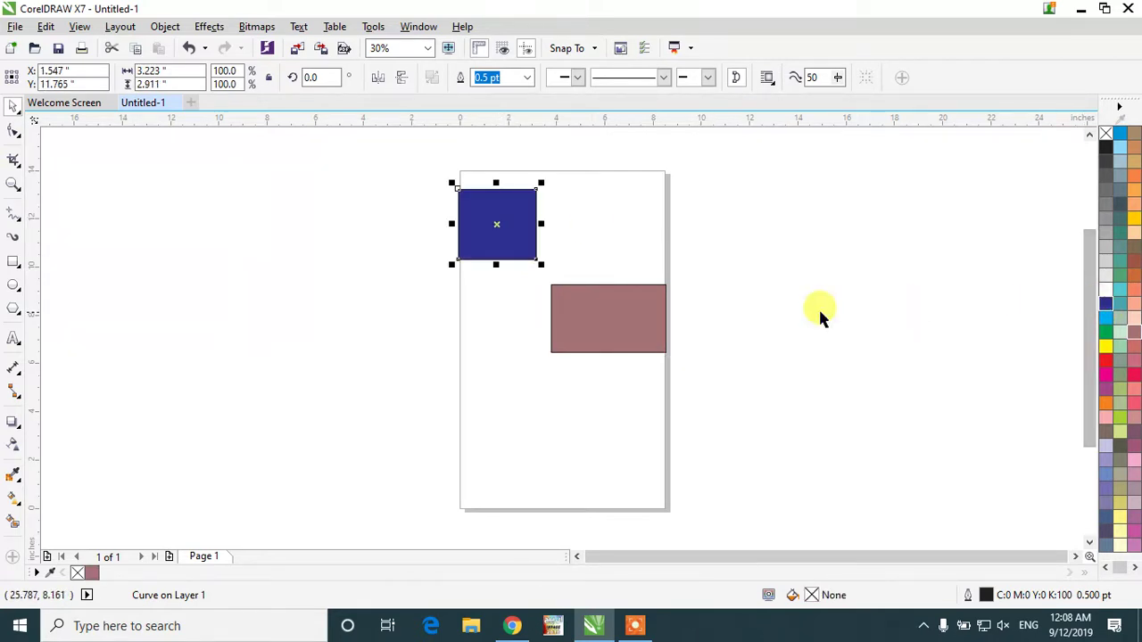
{"action": "left_click_drag", "start_coordinate": [505, 236], "coordinate": [567, 289]}
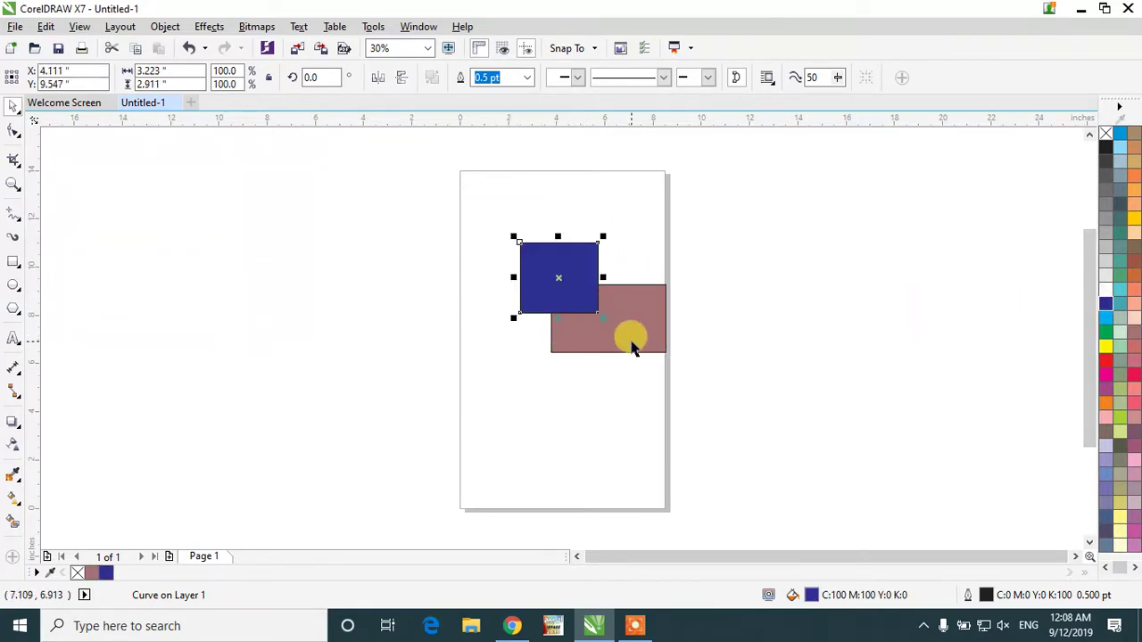
- Combine the blue and brown rectangles with the brown one selected last, and undo the combination
{"action": "left_click", "coordinate": [636, 348], "text": "shift"}
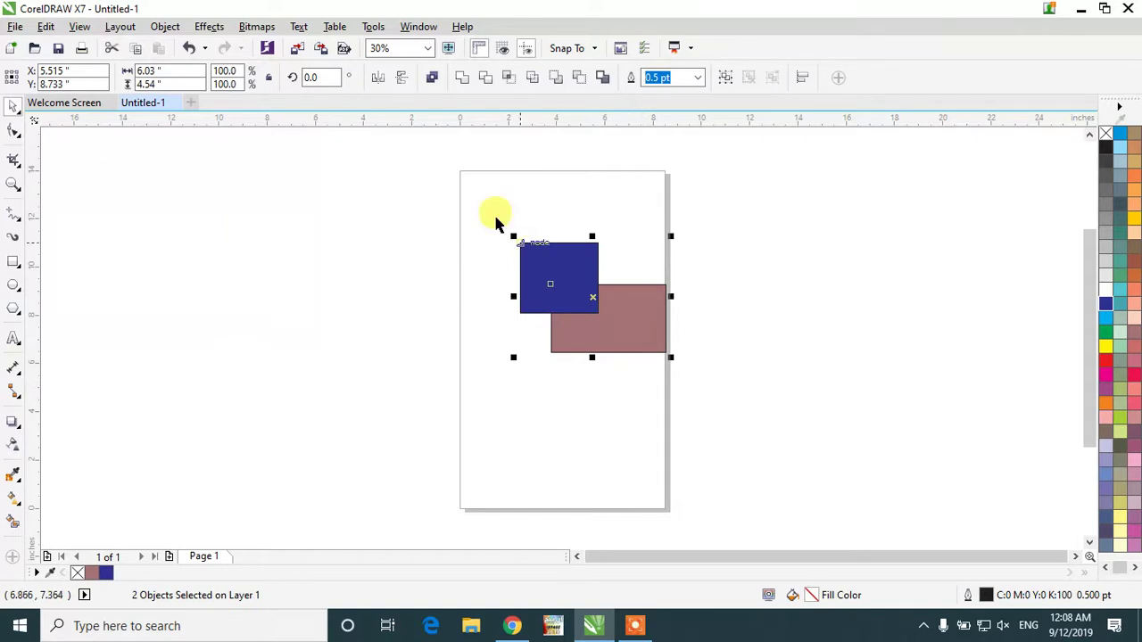
{"action": "left_click", "coordinate": [435, 80]}
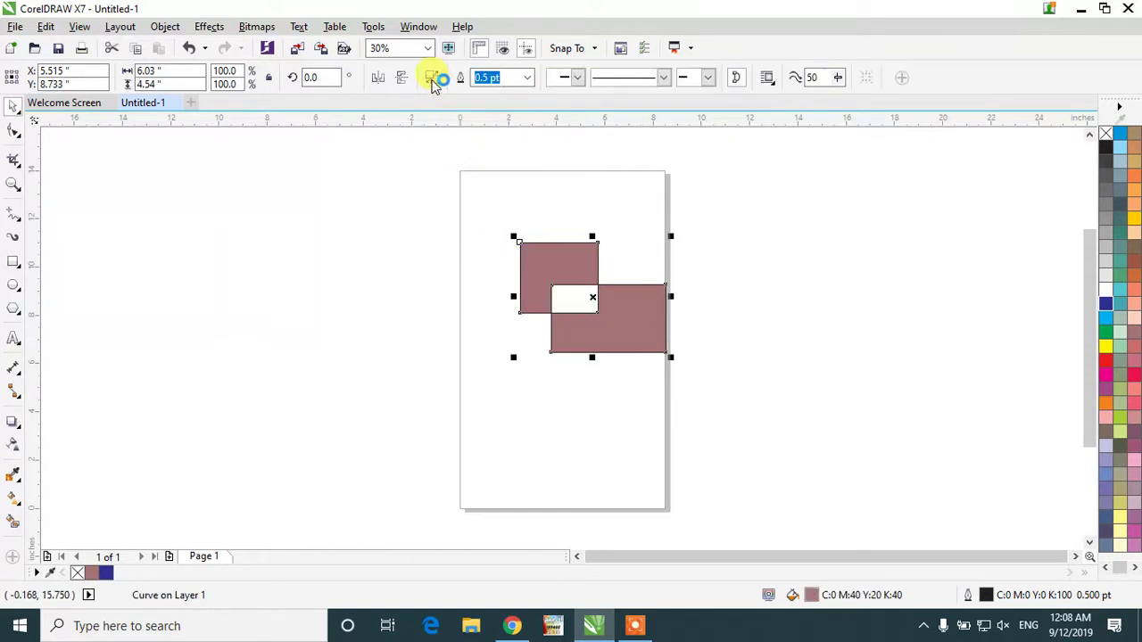
{"action": "left_click", "coordinate": [589, 303]}
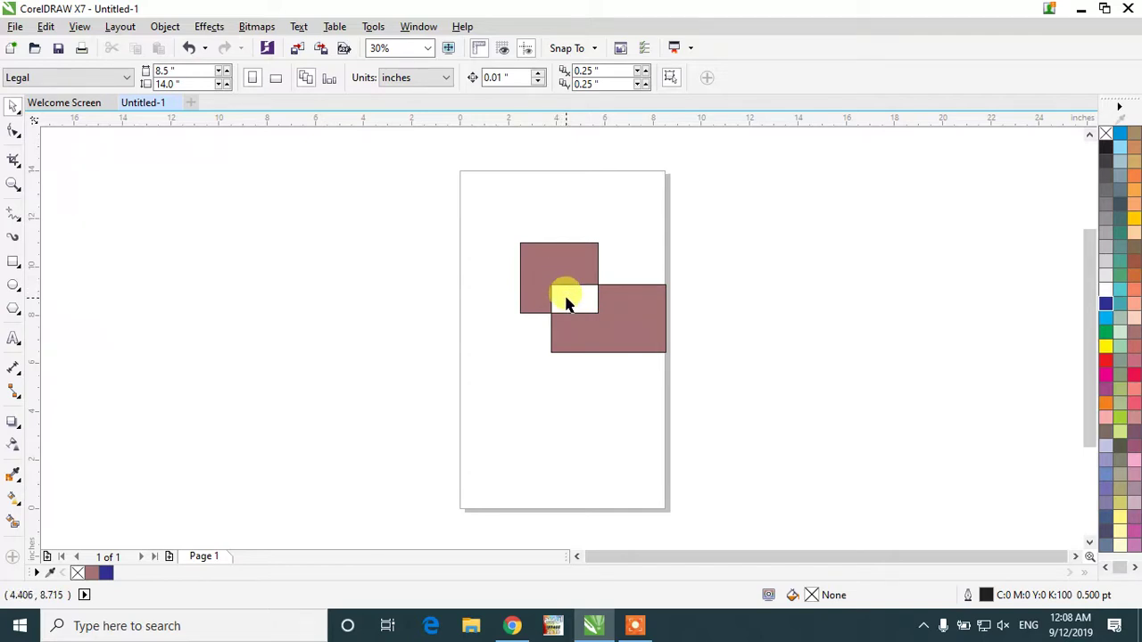
{"action": "key", "text": "ctrl+z"}
{"action": "left_click", "coordinate": [650, 399]}
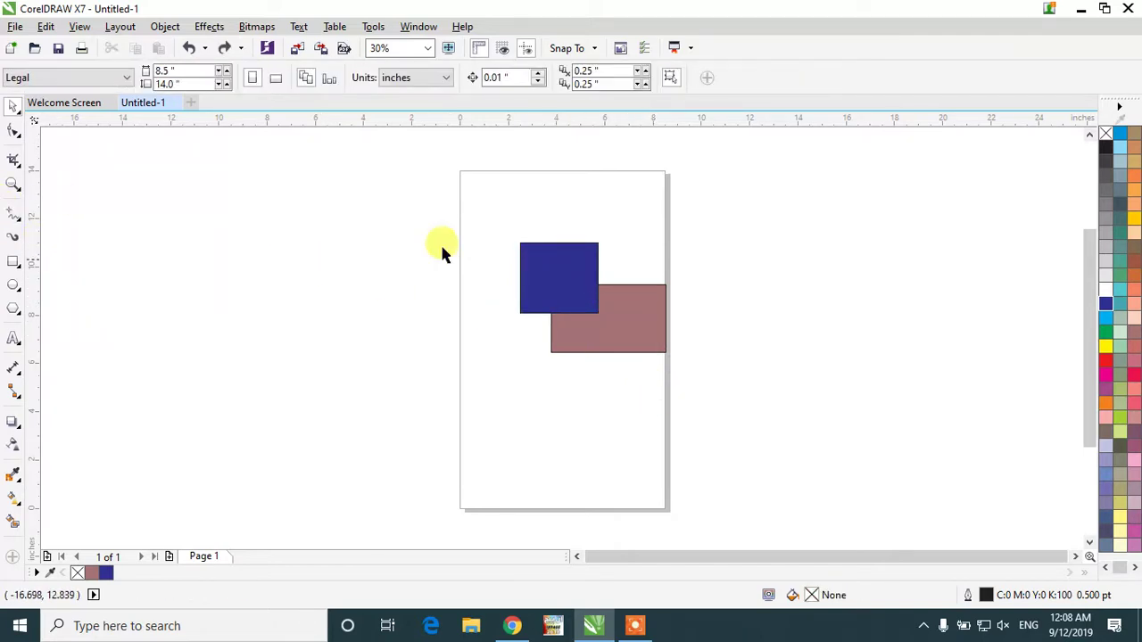
- Combine the rectangles with the blue one selected last, and move the resulting curve toward the page's left edge
{"action": "left_click", "coordinate": [658, 316]}
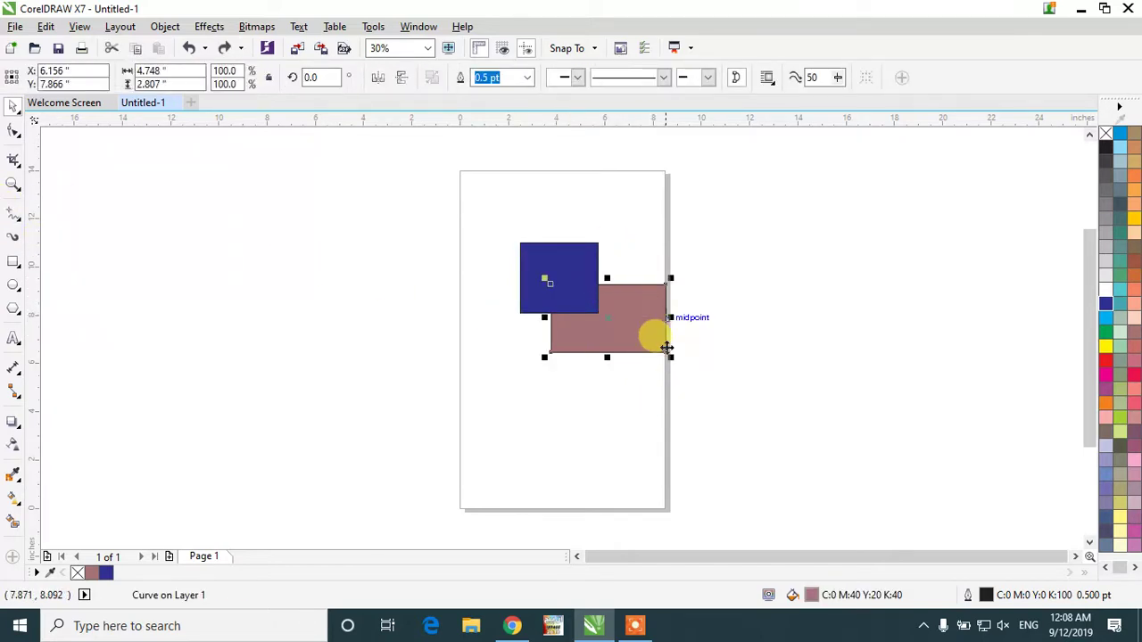
{"action": "left_click", "coordinate": [538, 255], "text": "shift"}
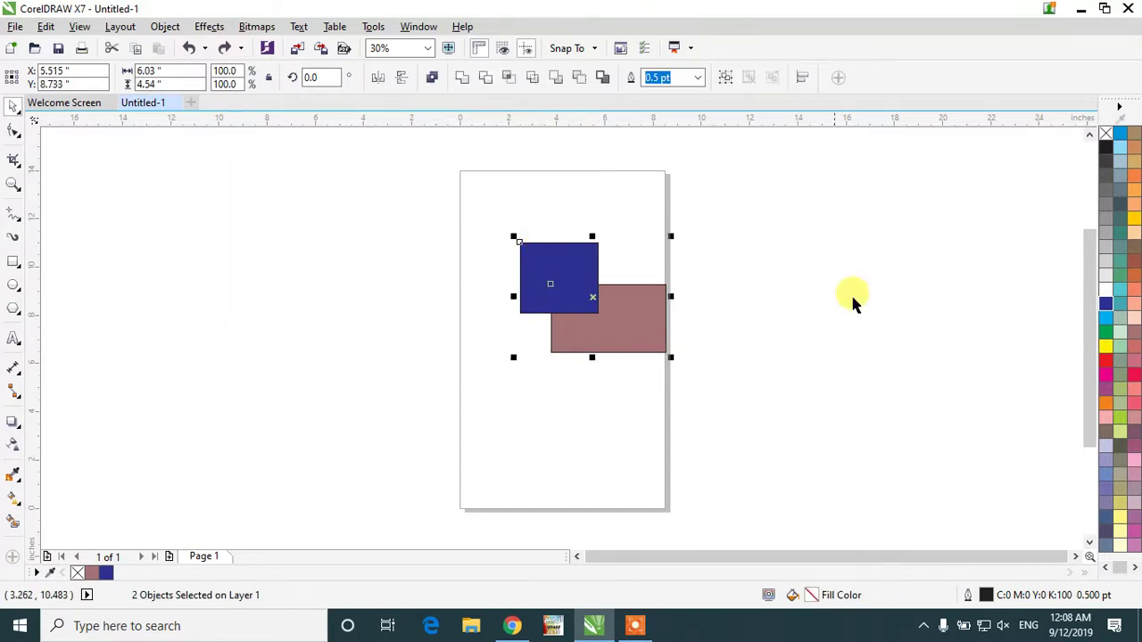
{"action": "left_click", "coordinate": [431, 77]}
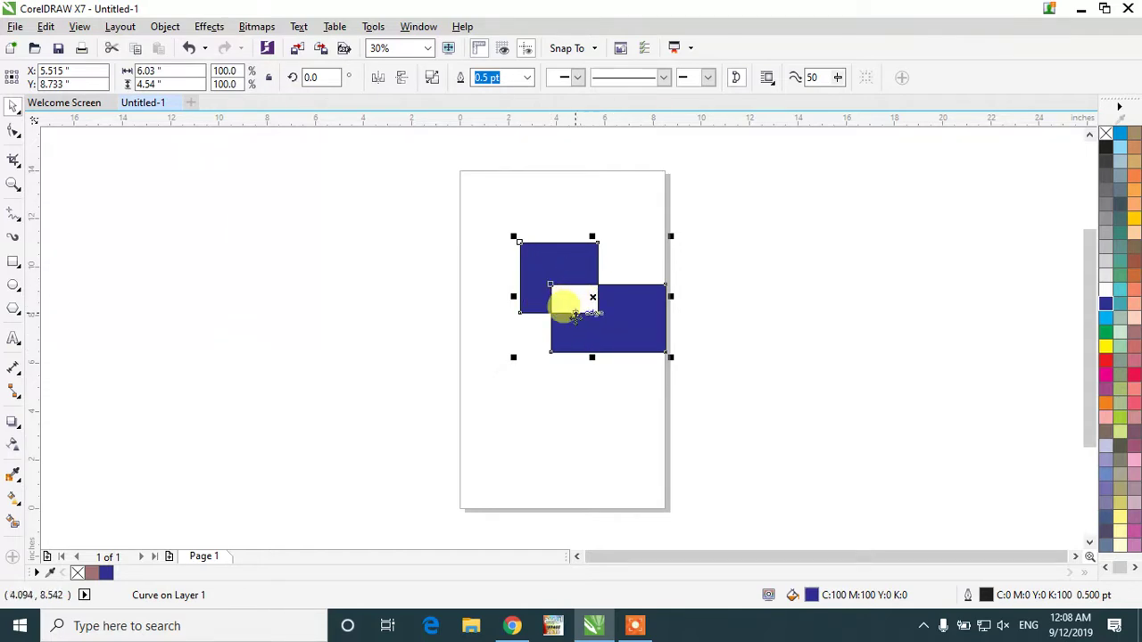
{"action": "left_click_drag", "start_coordinate": [593, 312], "coordinate": [575, 328]}
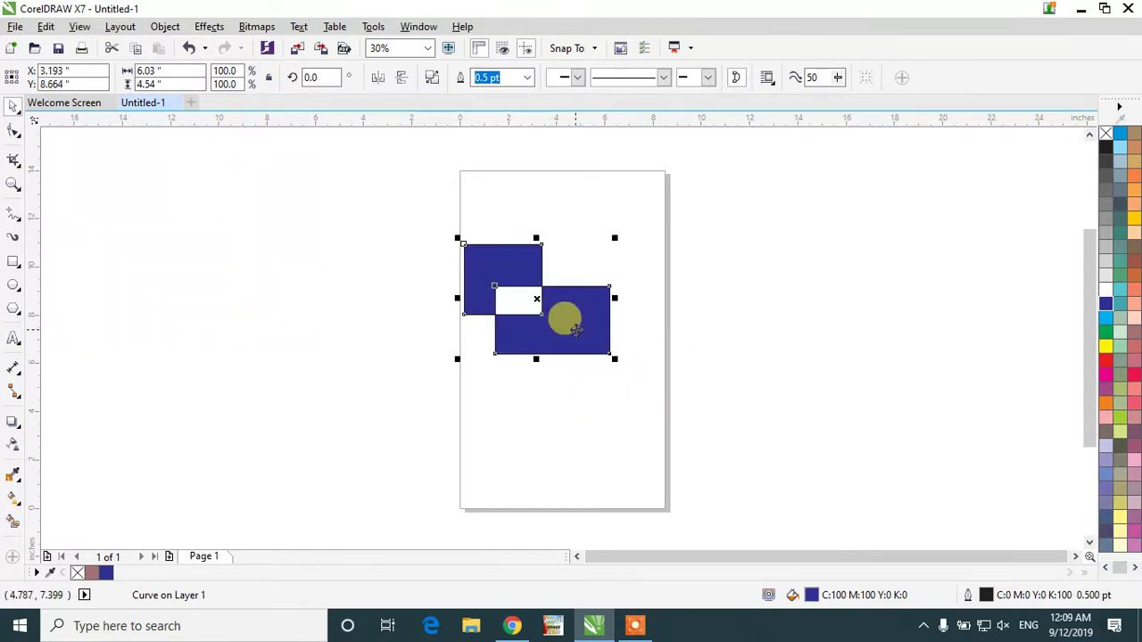
- Break the blue combined curve apart and reposition the two rectangles so they no longer overlap
{"action": "left_click", "coordinate": [435, 85]}
{"action": "left_click", "coordinate": [599, 263]}
{"action": "left_click_drag", "start_coordinate": [596, 335], "coordinate": [669, 396]}
{"action": "left_click_drag", "start_coordinate": [515, 300], "coordinate": [550, 320]}
{"action": "left_click_drag", "start_coordinate": [626, 379], "coordinate": [594, 366]}
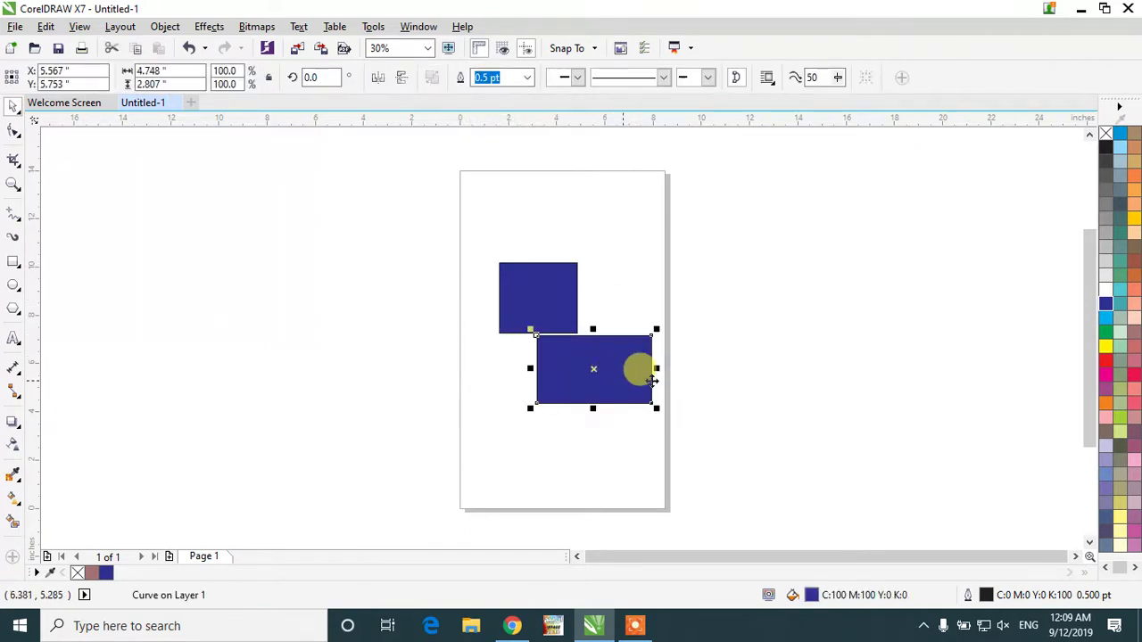
- Fill the wide rectangle with magenta and move it under the blue rectangle's lower-right corner
{"action": "left_click", "coordinate": [1107, 376]}
{"action": "left_click", "coordinate": [782, 415]}
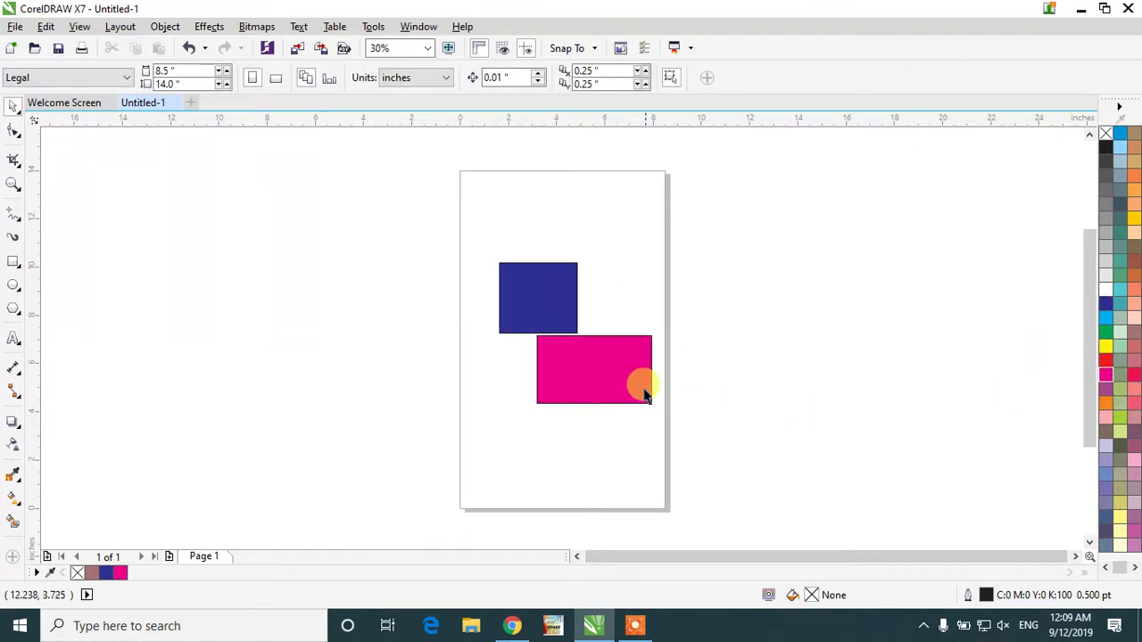
{"action": "left_click", "coordinate": [594, 360]}
{"action": "left_click_drag", "start_coordinate": [594, 359], "coordinate": [603, 355]}
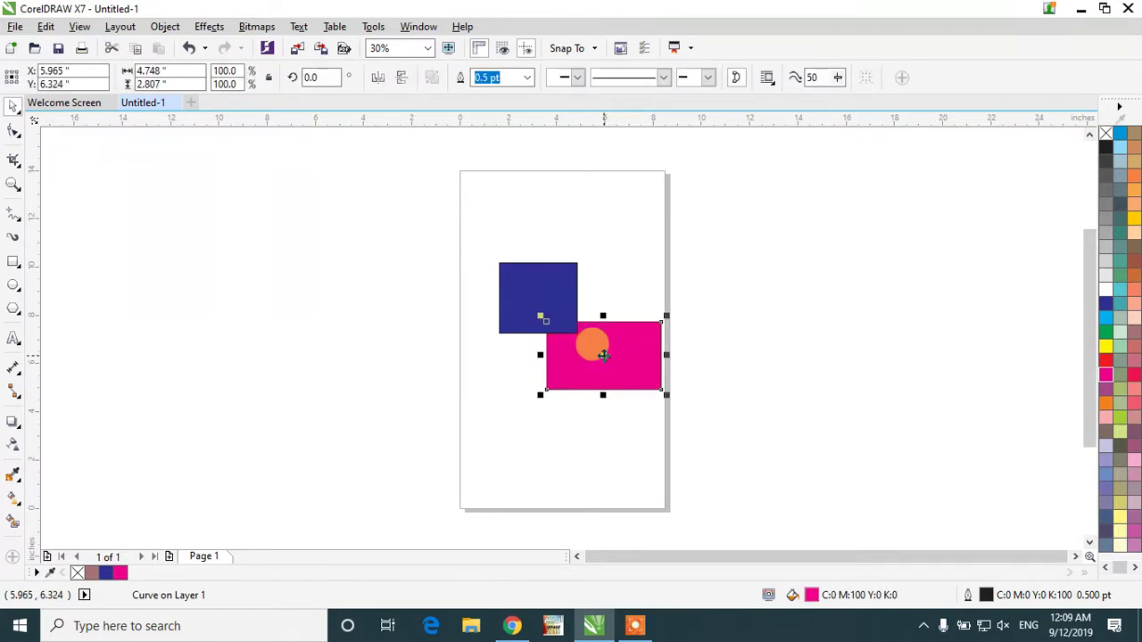
- Weld the magenta and blue rectangles together with the blue one selected last, and undo the weld
{"action": "left_click", "coordinate": [528, 269], "text": "shift"}
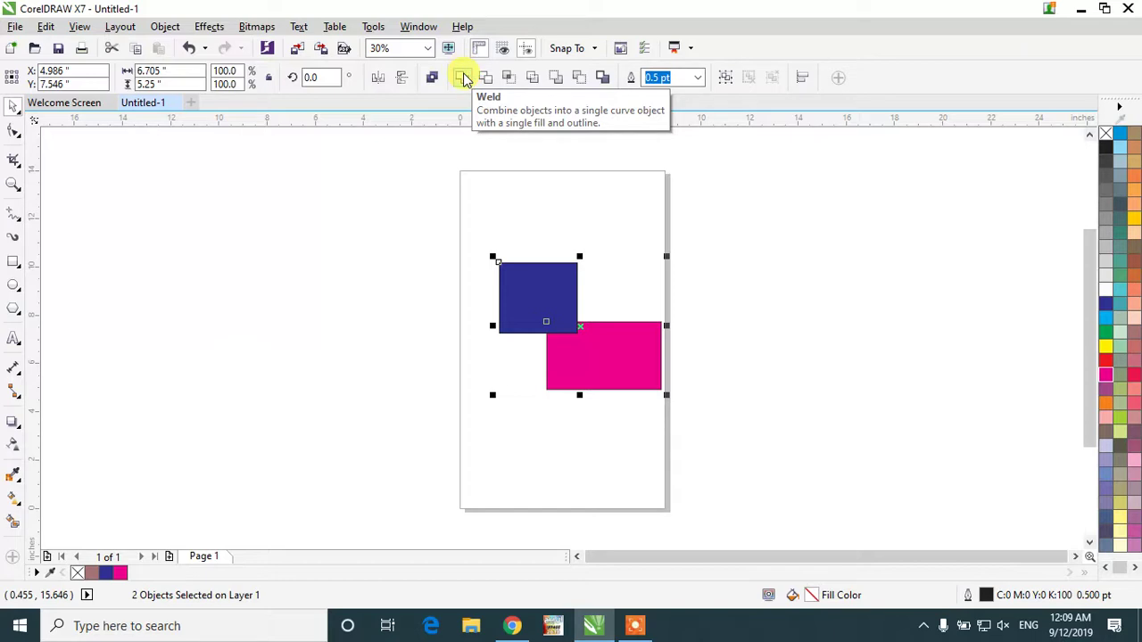
{"action": "left_click", "coordinate": [625, 500]}
{"action": "left_click", "coordinate": [615, 348]}
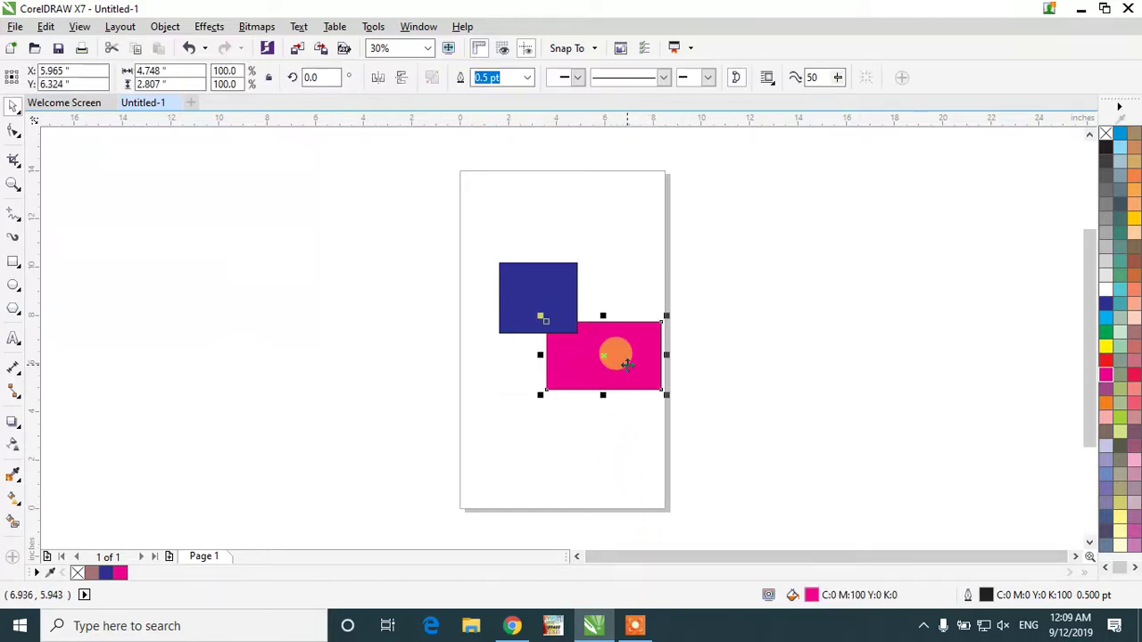
{"action": "left_click", "coordinate": [546, 287], "text": "shift"}
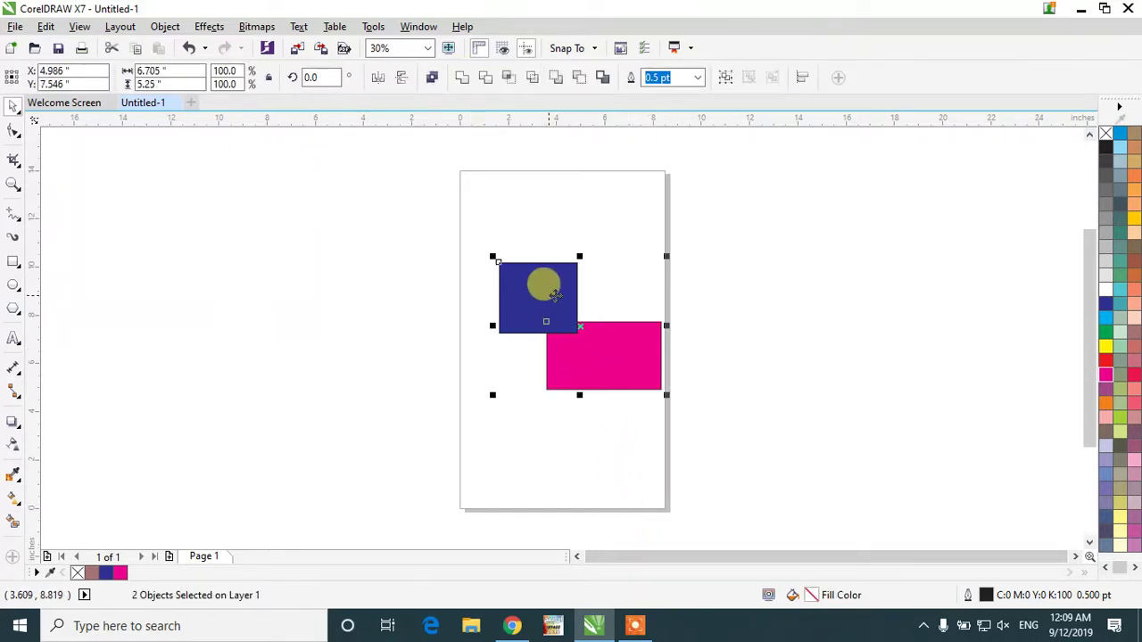
{"action": "left_click", "coordinate": [462, 80]}
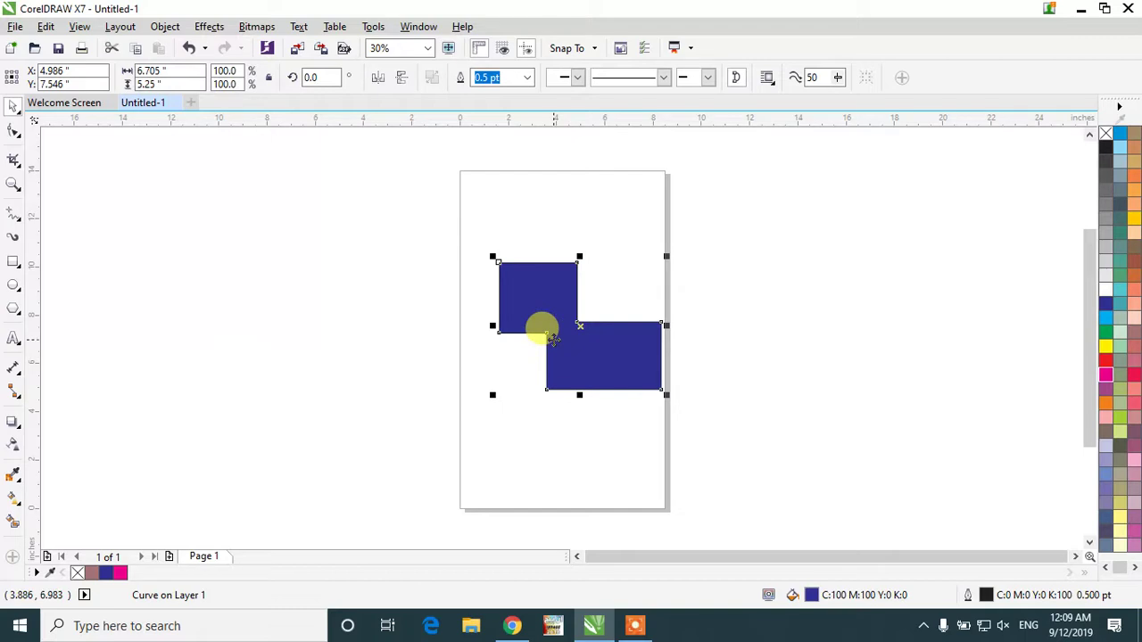
{"action": "key", "text": "ctrl+z"}
{"action": "left_click", "coordinate": [716, 315]}
- Overlap the magenta rectangle further with the blue one, trim the blue one with it, and shift the magenta rectangle down and left
{"action": "left_click_drag", "start_coordinate": [614, 359], "coordinate": [614, 331]}
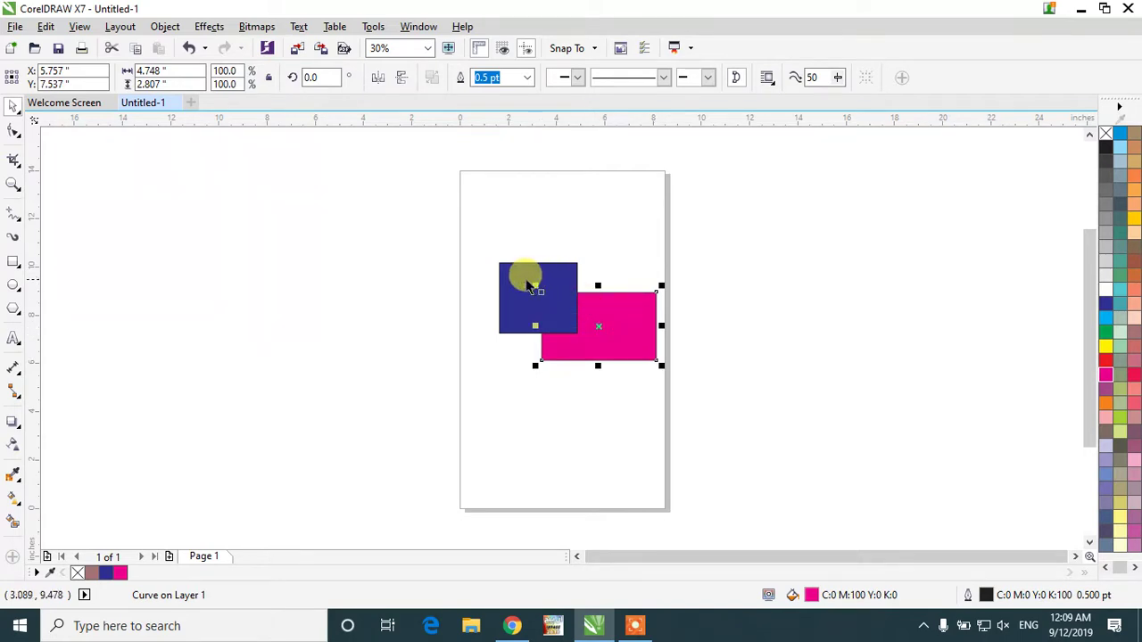
{"action": "left_click", "coordinate": [500, 264], "text": "shift"}
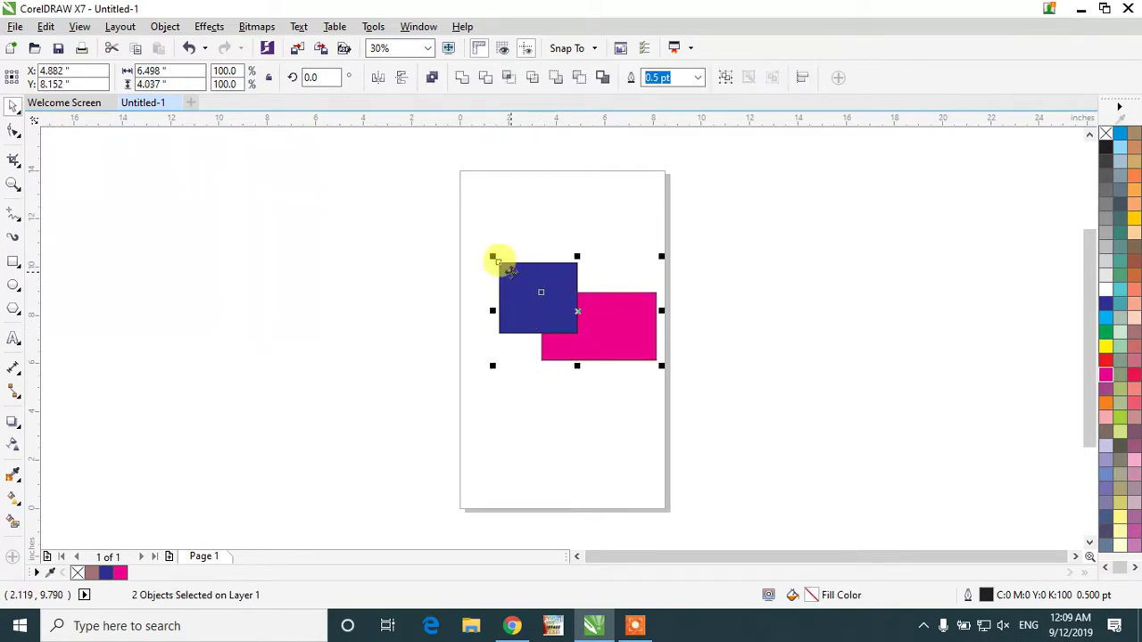
{"action": "left_click", "coordinate": [487, 79]}
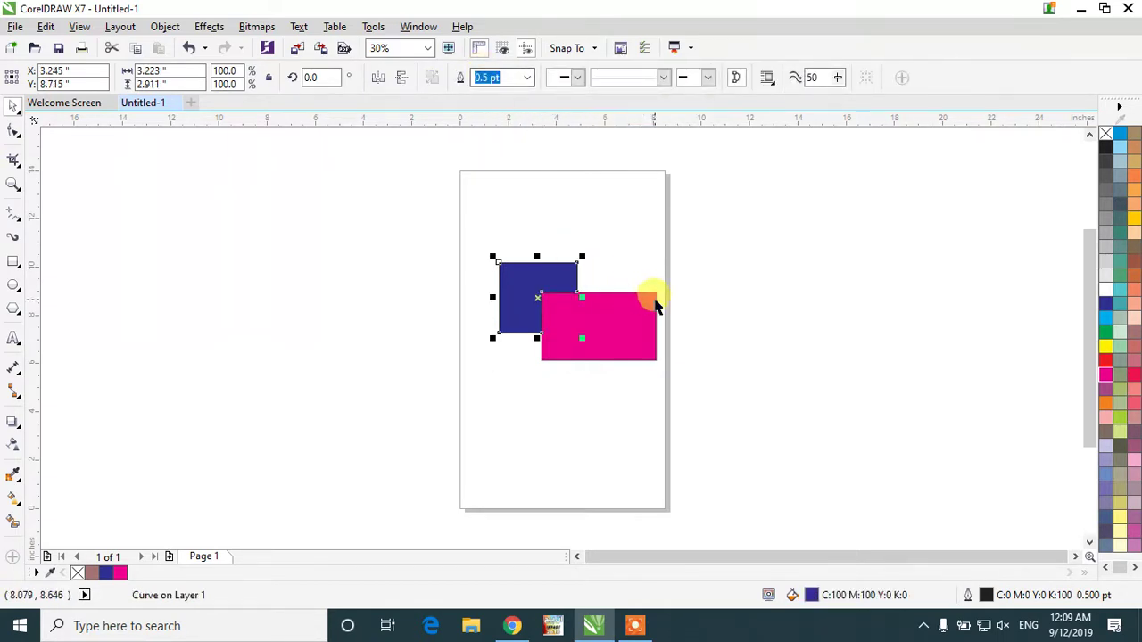
{"action": "left_click_drag", "start_coordinate": [602, 327], "coordinate": [563, 357]}
{"action": "left_click", "coordinate": [499, 406]}
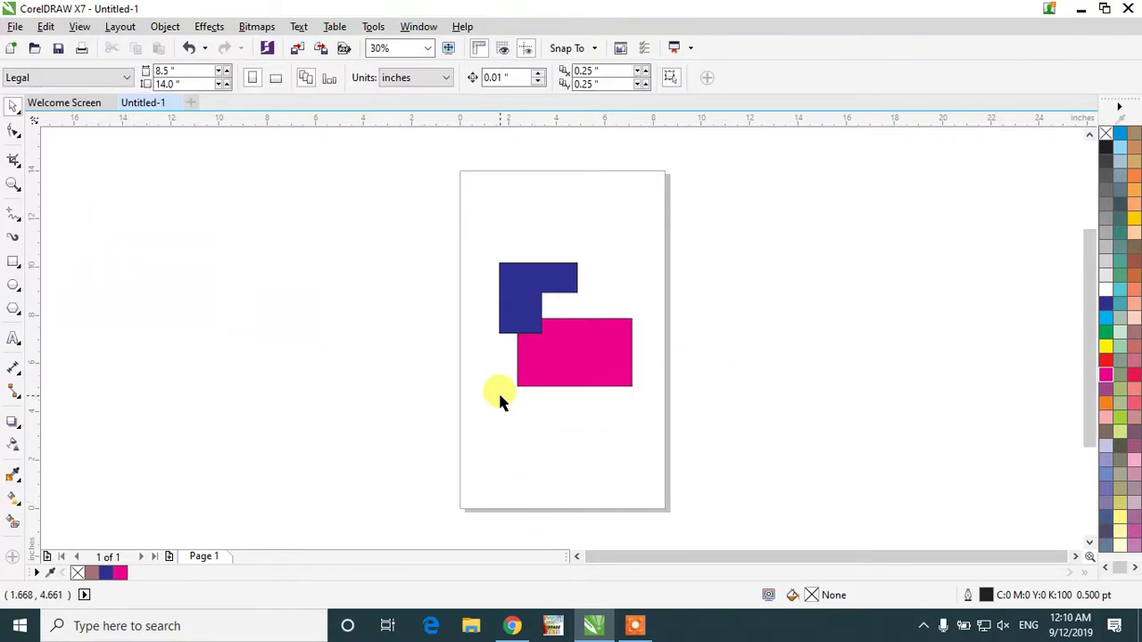
- Trim the magenta rectangle with the blue L-shape, and move the trimmed magenta piece away and back over the blue shape
{"action": "left_click", "coordinate": [504, 275]}
{"action": "left_click", "coordinate": [551, 364], "text": "shift"}
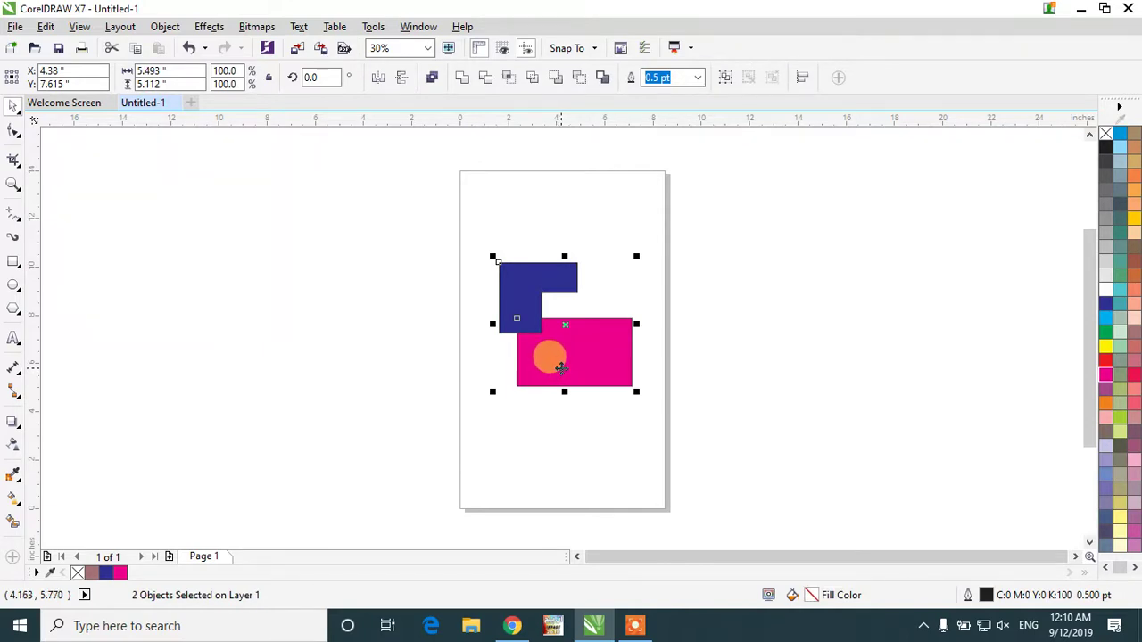
{"action": "left_click", "coordinate": [483, 77]}
{"action": "left_click_drag", "start_coordinate": [591, 356], "coordinate": [630, 396]}
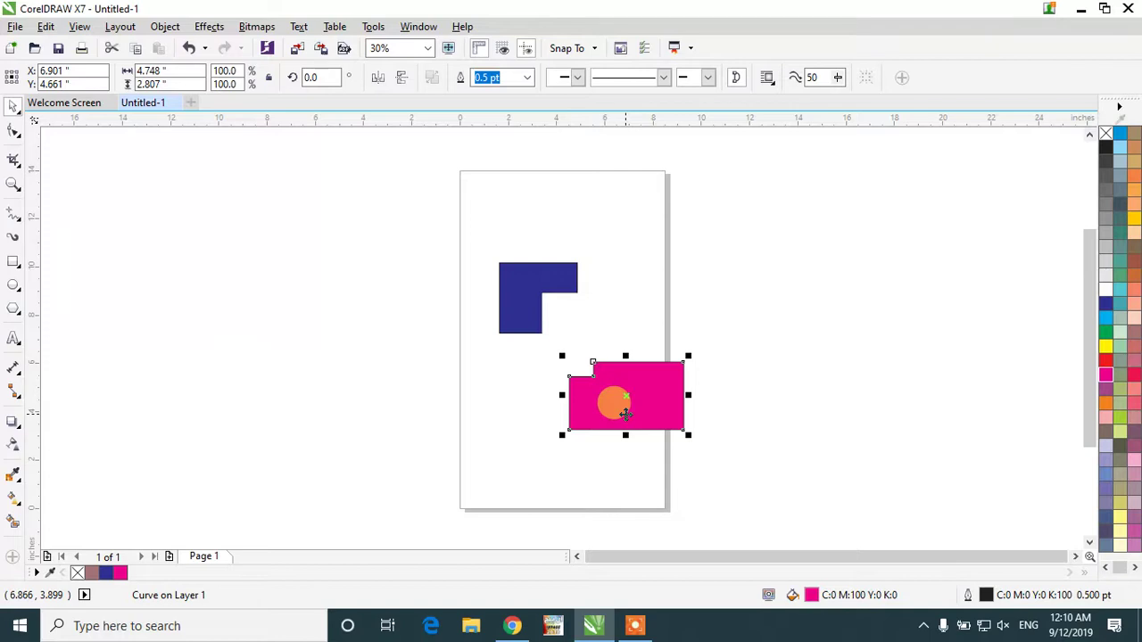
{"action": "left_click_drag", "start_coordinate": [625, 413], "coordinate": [544, 350]}
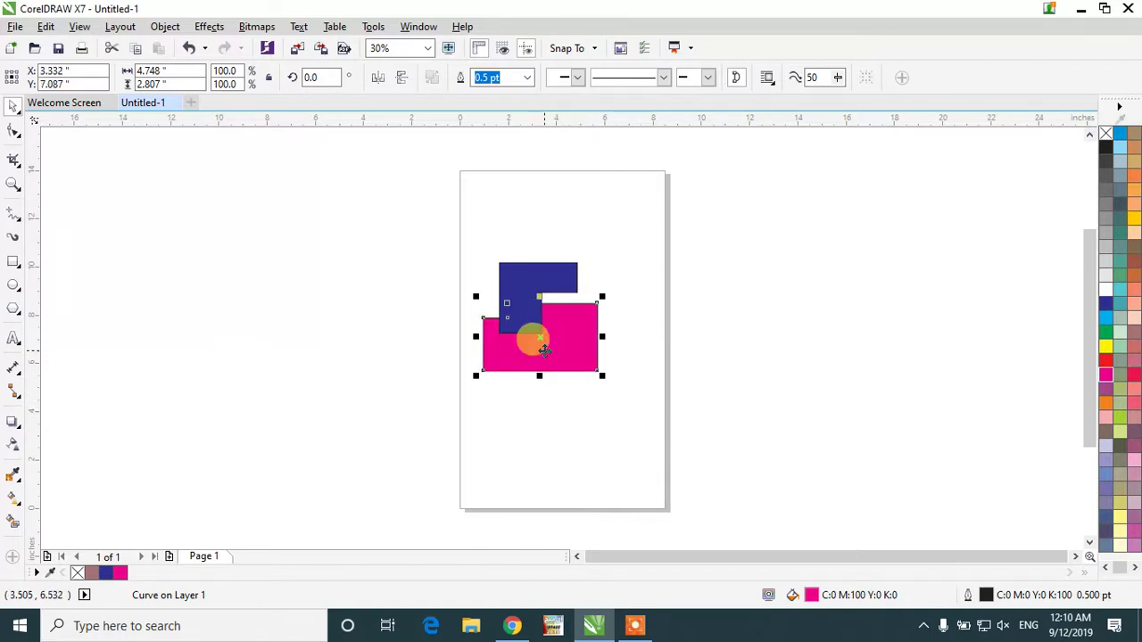
- Intersect the magenta shape with the blue L-shape, and move the magenta shape, the L-shape and the overlap piece apart
{"action": "left_click", "coordinate": [520, 272], "text": "shift"}
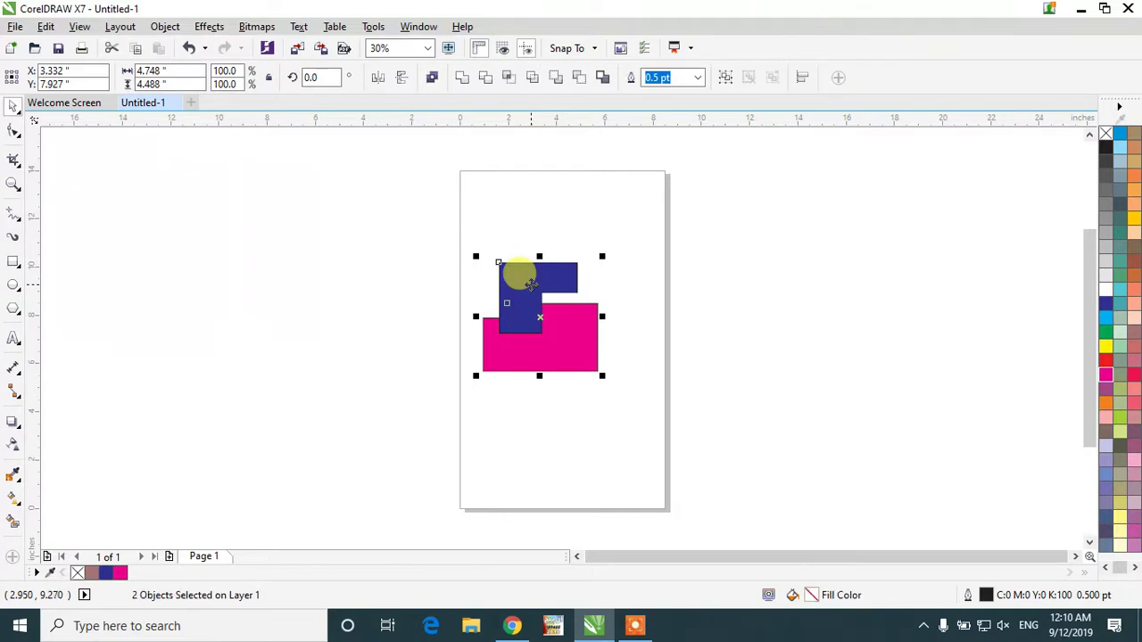
{"action": "left_click", "coordinate": [507, 82]}
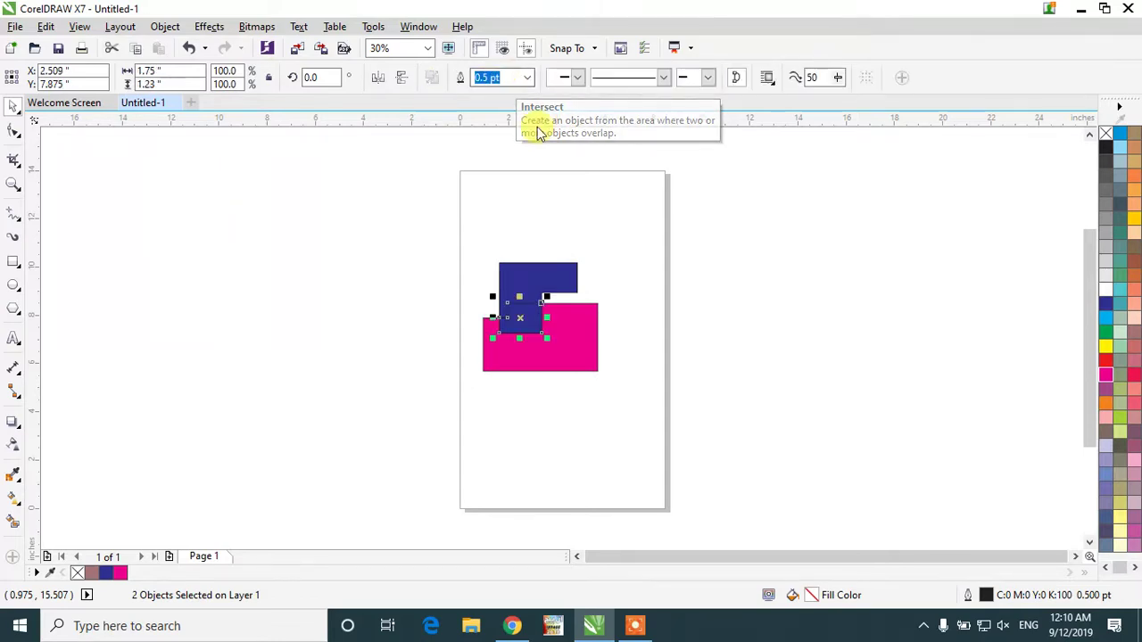
{"action": "left_click", "coordinate": [639, 379]}
{"action": "left_click_drag", "start_coordinate": [564, 335], "coordinate": [630, 376]}
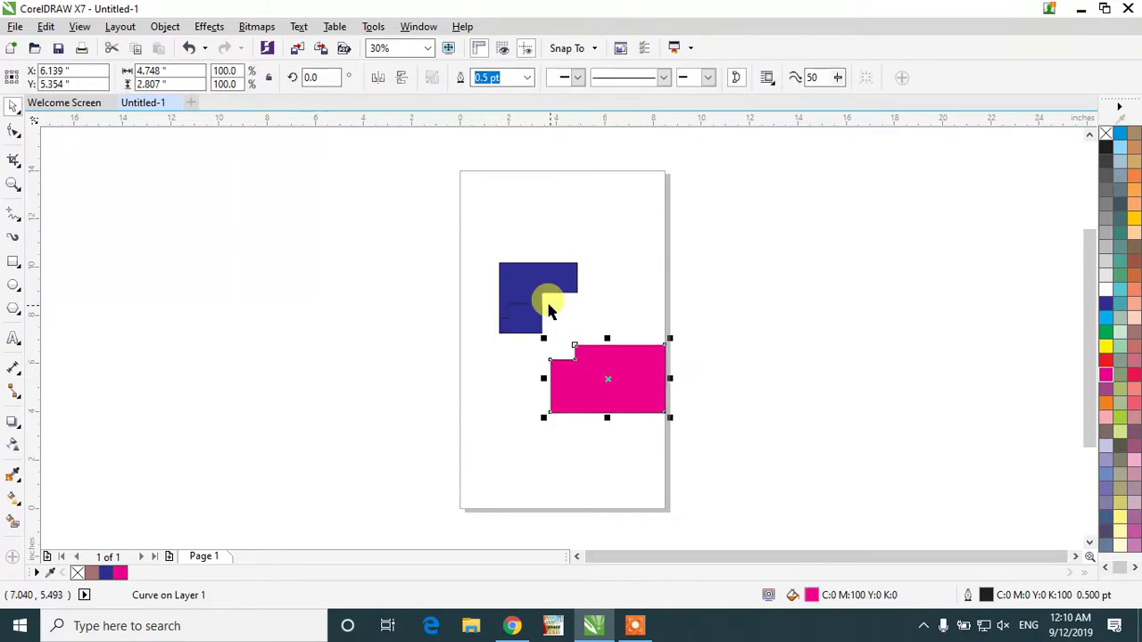
{"action": "left_click_drag", "start_coordinate": [536, 280], "coordinate": [517, 210]}
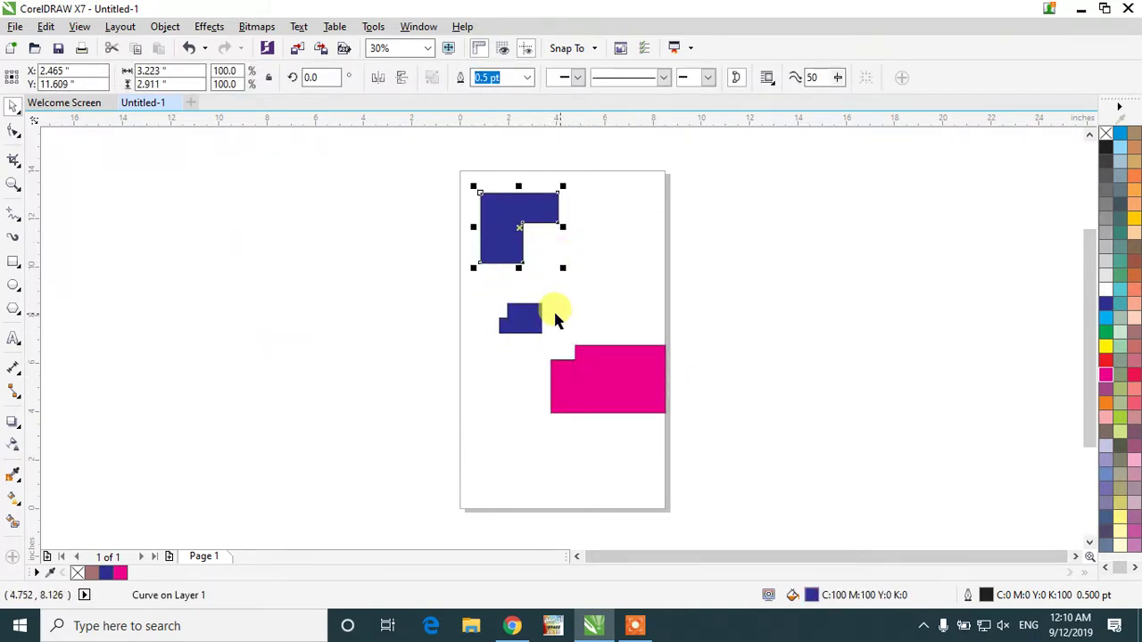
{"action": "left_click_drag", "start_coordinate": [521, 317], "coordinate": [502, 346]}
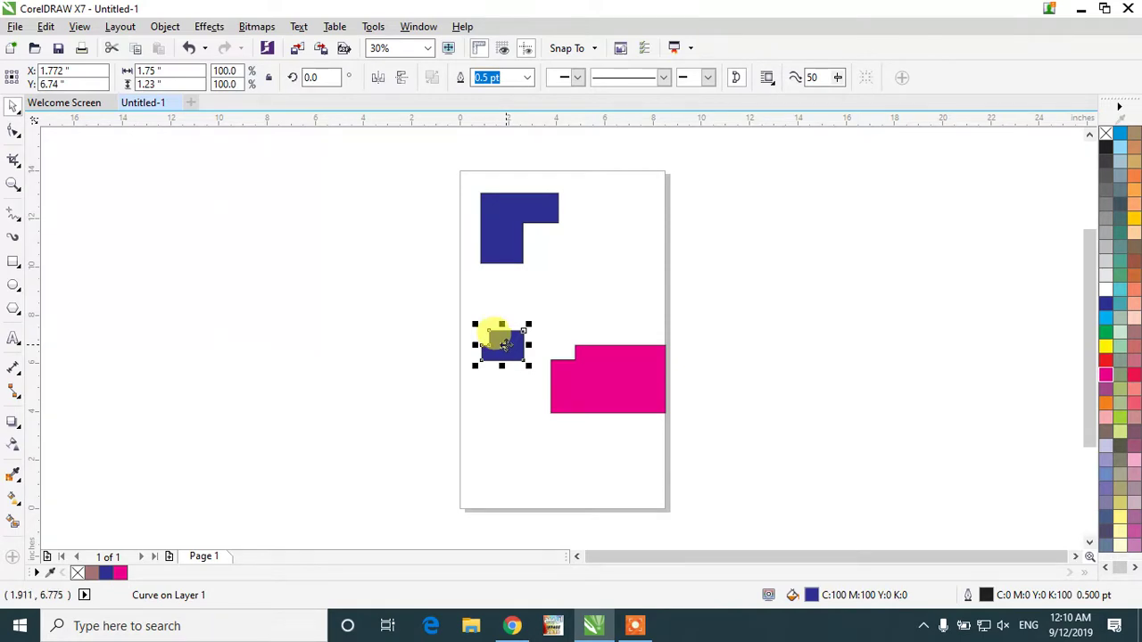
- Undo the moves of the separated pieces and the intersection of the magenta and blue shapes
{"action": "key", "text": "ctrl+z"}
{"action": "key", "text": "ctrl+z"}
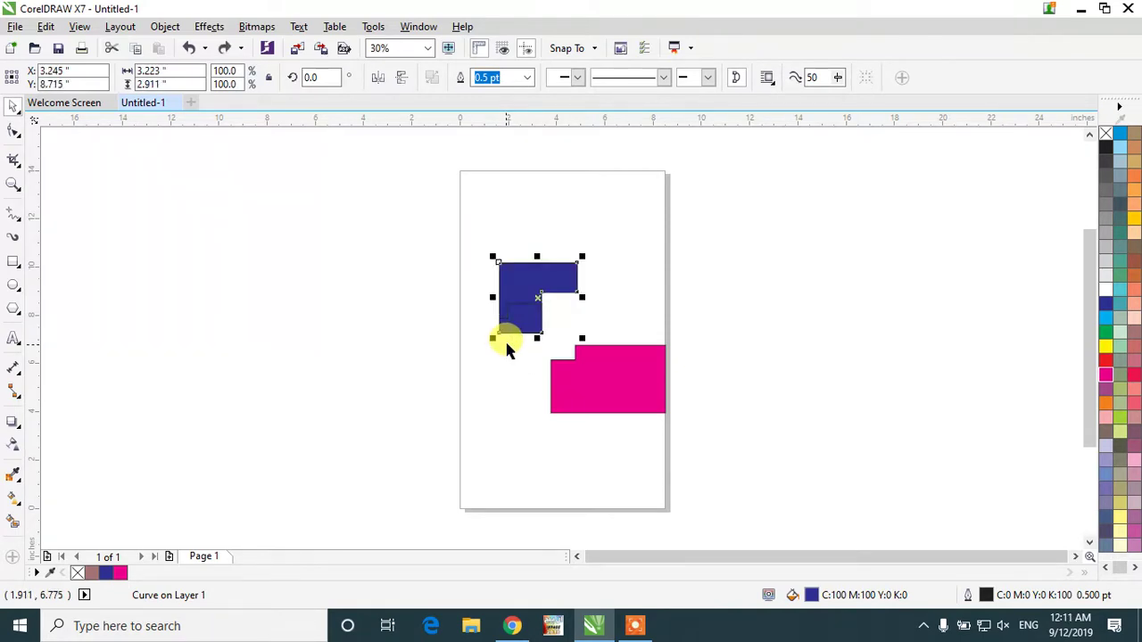
{"action": "mouse_move", "coordinate": [518, 270]}
{"action": "left_mouse_down"}
{"action": "mouse_move", "coordinate": [497, 233]}
{"action": "mouse_move", "coordinate": [529, 279]}
{"action": "left_mouse_up"}
{"action": "key", "text": "ctrl+z"}
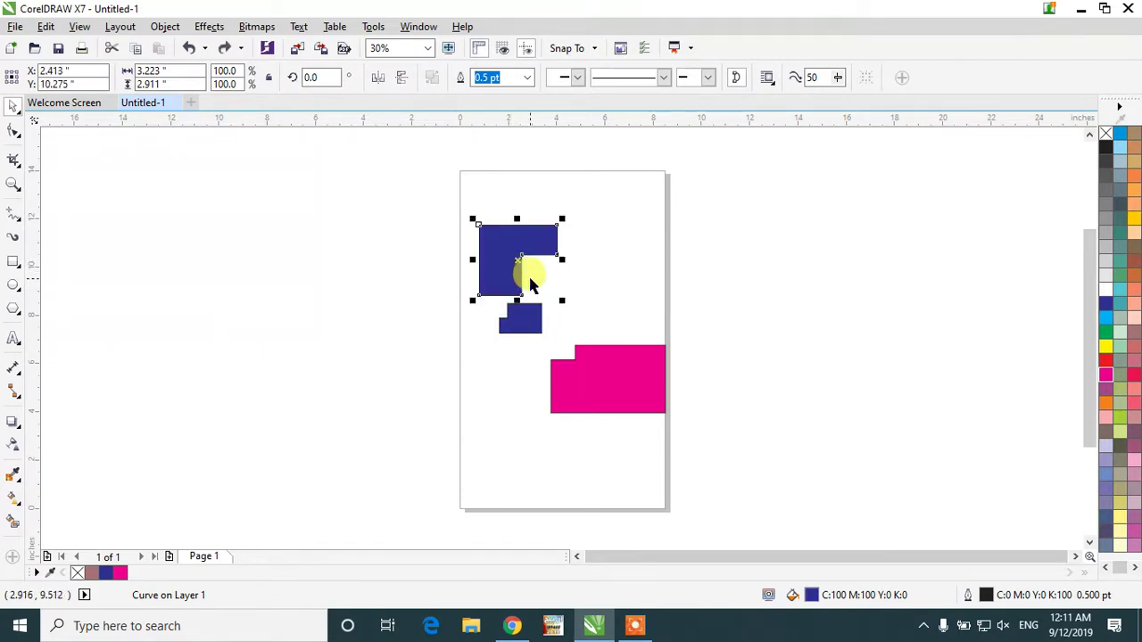
{"action": "key", "text": "ctrl+z"}
{"action": "left_click_drag", "start_coordinate": [622, 371], "coordinate": [532, 344]}
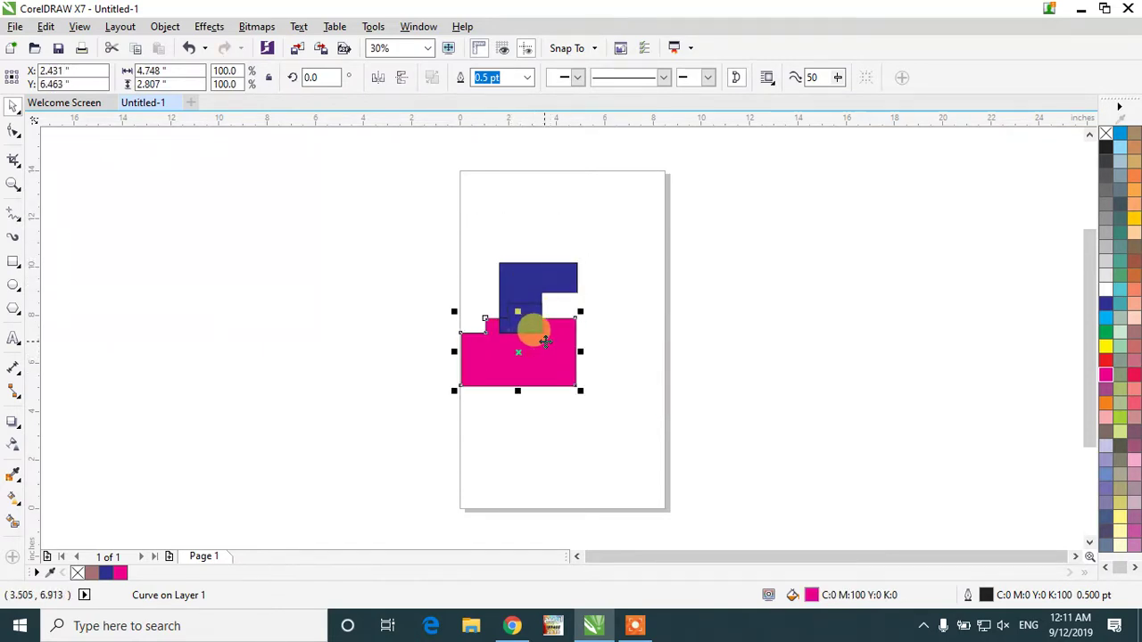
{"action": "key", "text": "ctrl+z"}
{"action": "key", "text": "ctrl+z"}
{"action": "key", "text": "ctrl+z"}
{"action": "key", "text": "ctrl+z"}
- Overlap the magenta shape with the lower part of the blue L-shape, apply Simplify to both, and move them apart
{"action": "left_click_drag", "start_coordinate": [634, 370], "coordinate": [546, 330]}
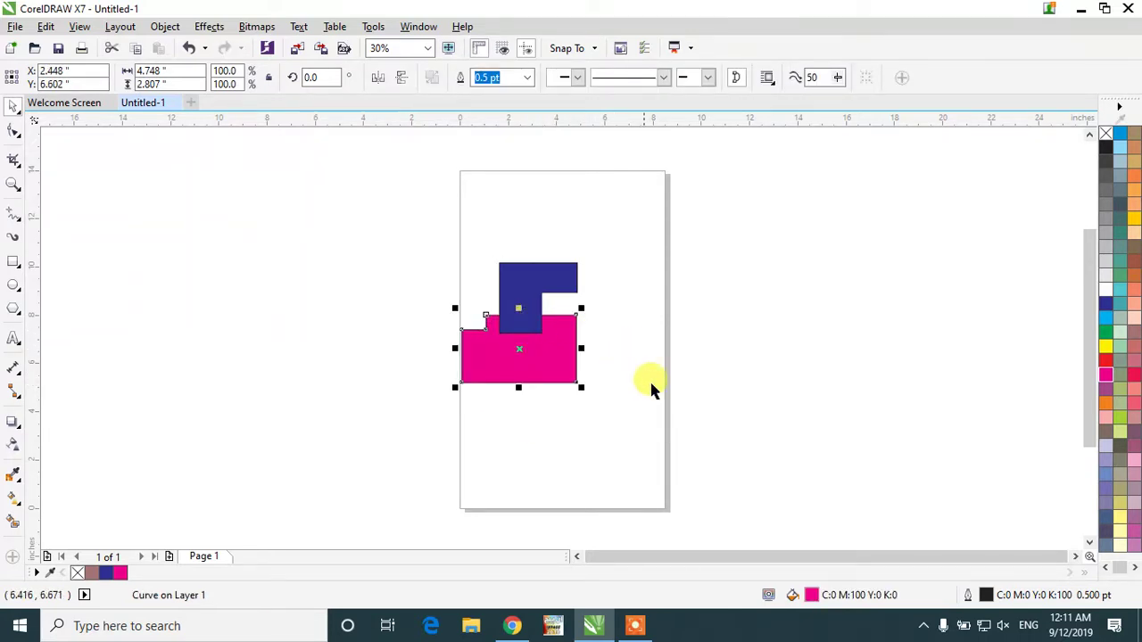
{"action": "left_click", "coordinate": [527, 277], "text": "shift"}
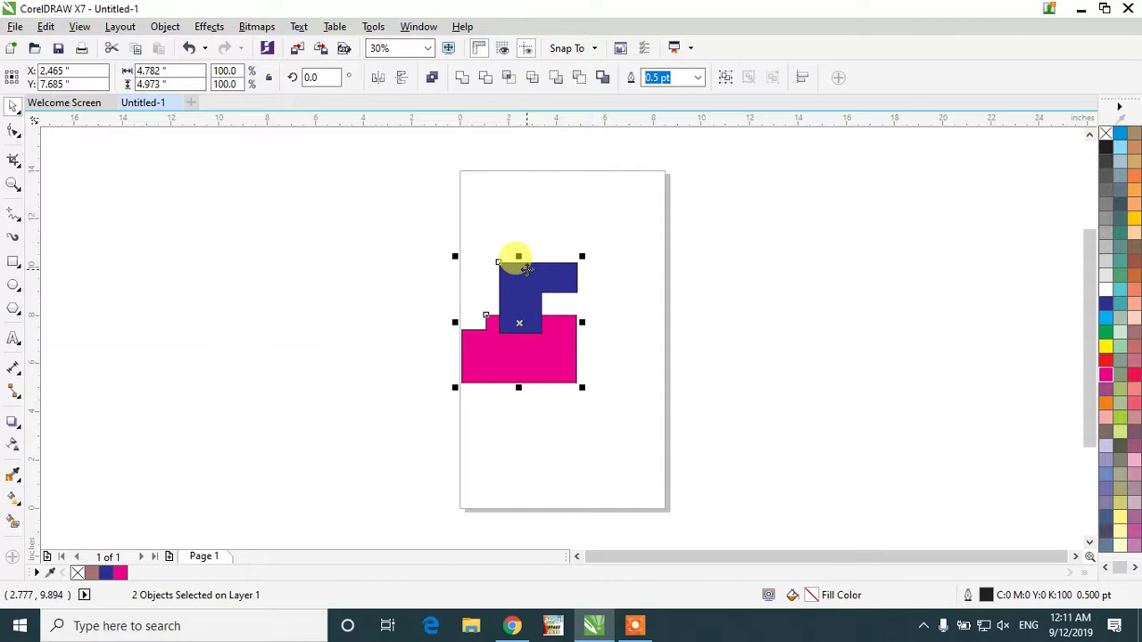
{"action": "left_click", "coordinate": [534, 78]}
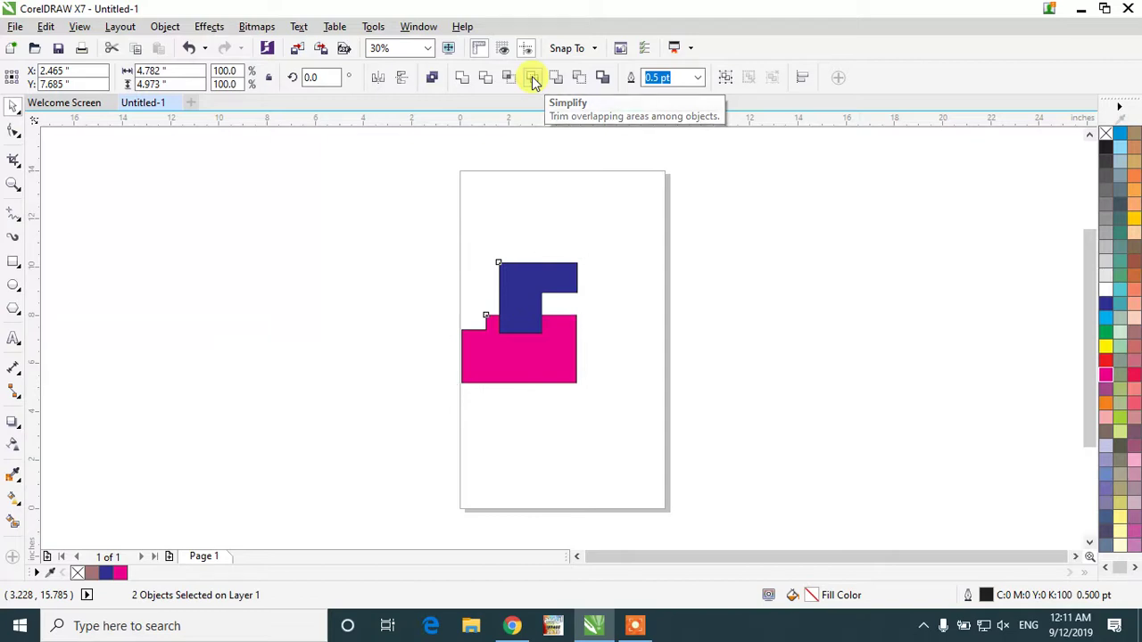
{"action": "left_click", "coordinate": [644, 419]}
{"action": "left_click_drag", "start_coordinate": [542, 358], "coordinate": [565, 412]}
{"action": "left_click_drag", "start_coordinate": [540, 305], "coordinate": [602, 240]}
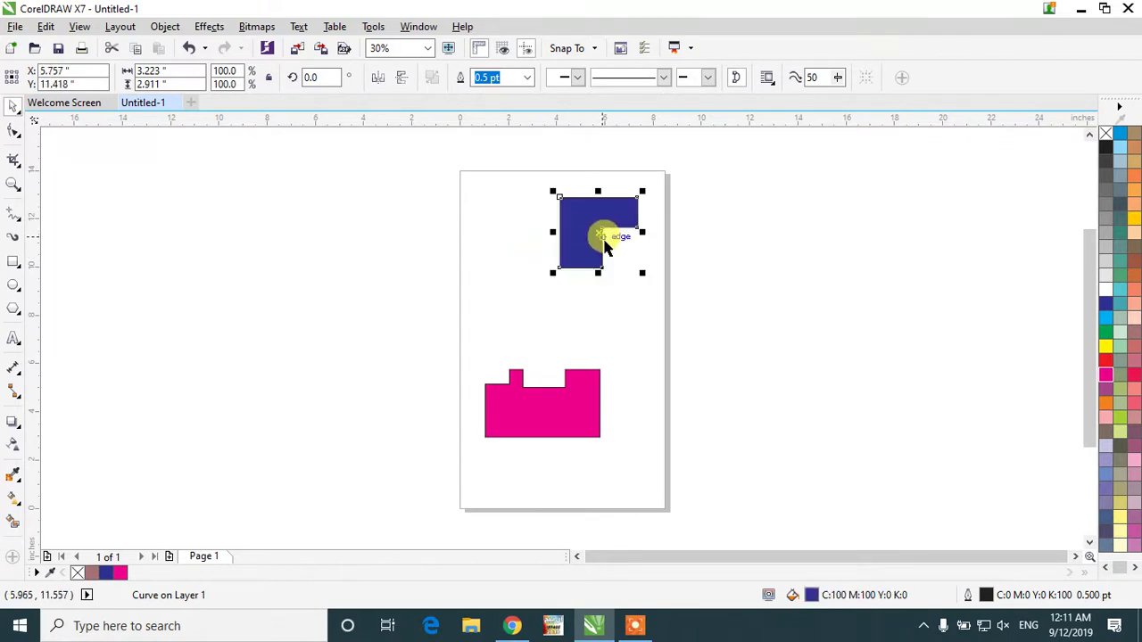
- Place the blue L-shape over the magenta shape's upper-right corner, simplify both, and move the magenta piece down
{"action": "left_click_drag", "start_coordinate": [580, 402], "coordinate": [581, 364]}
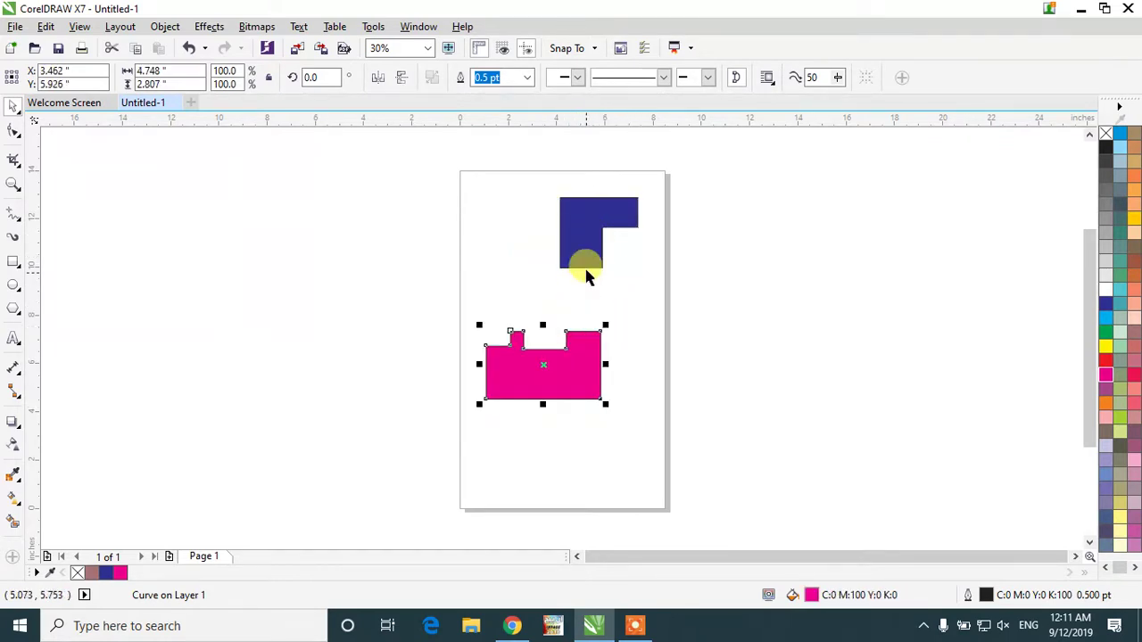
{"action": "left_click_drag", "start_coordinate": [591, 241], "coordinate": [576, 327]}
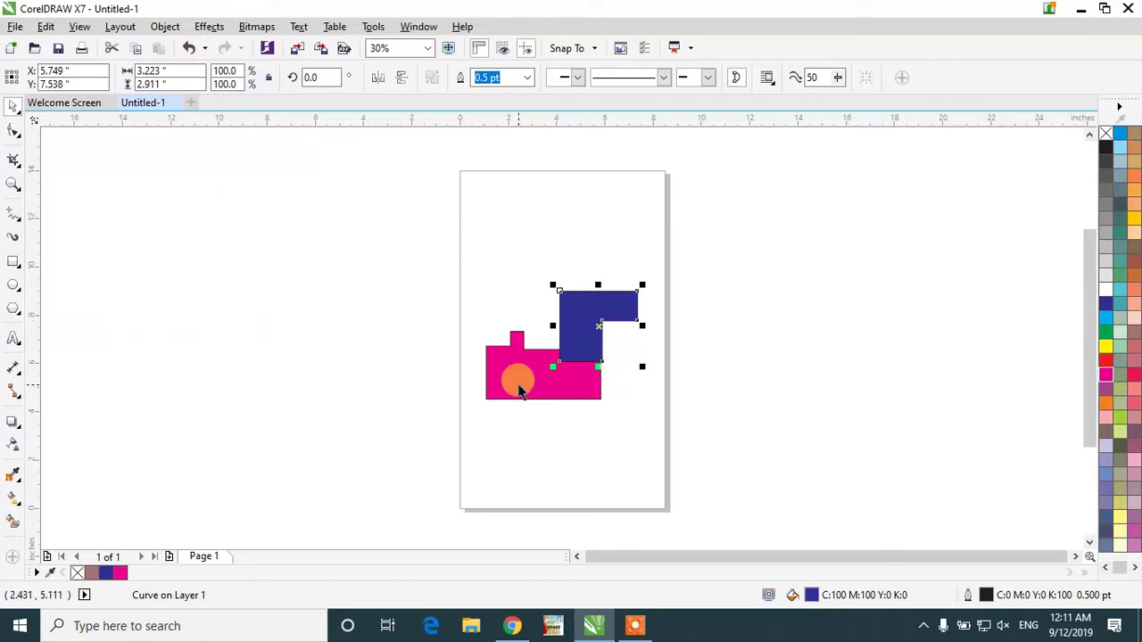
{"action": "left_click", "coordinate": [516, 381], "text": "shift"}
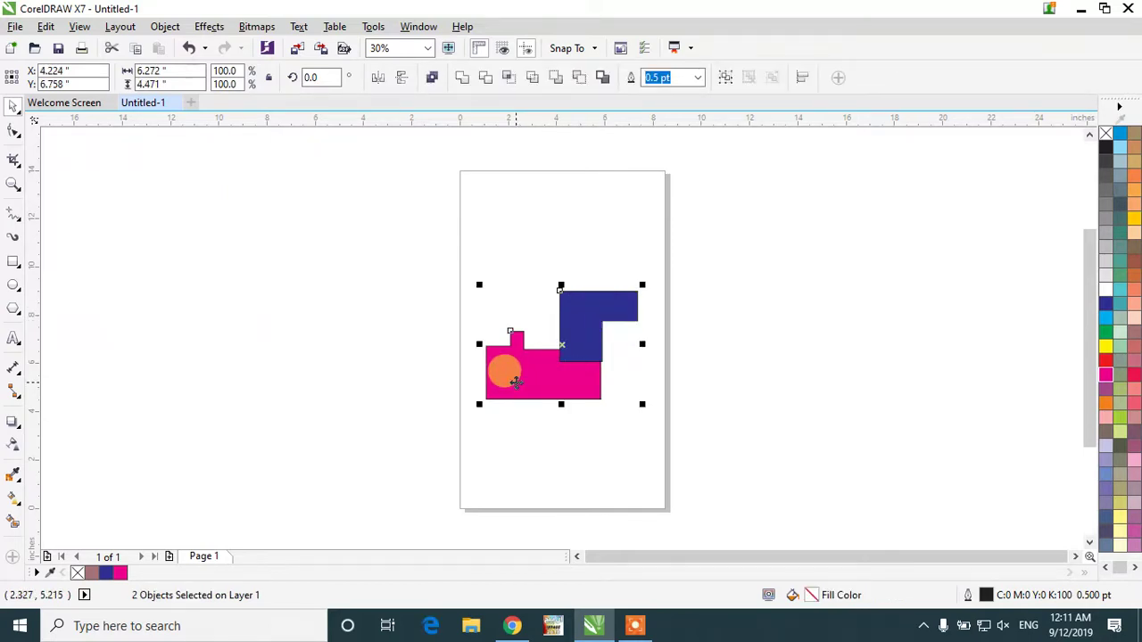
{"action": "left_click", "coordinate": [533, 78]}
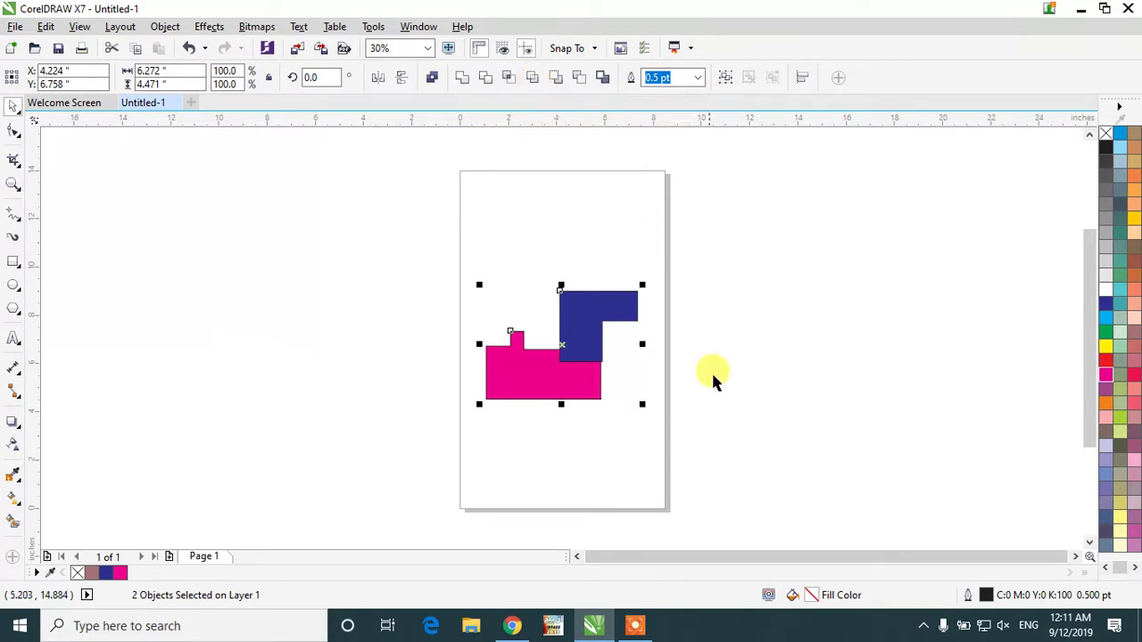
{"action": "left_click", "coordinate": [688, 397]}
{"action": "left_click_drag", "start_coordinate": [548, 404], "coordinate": [560, 455]}
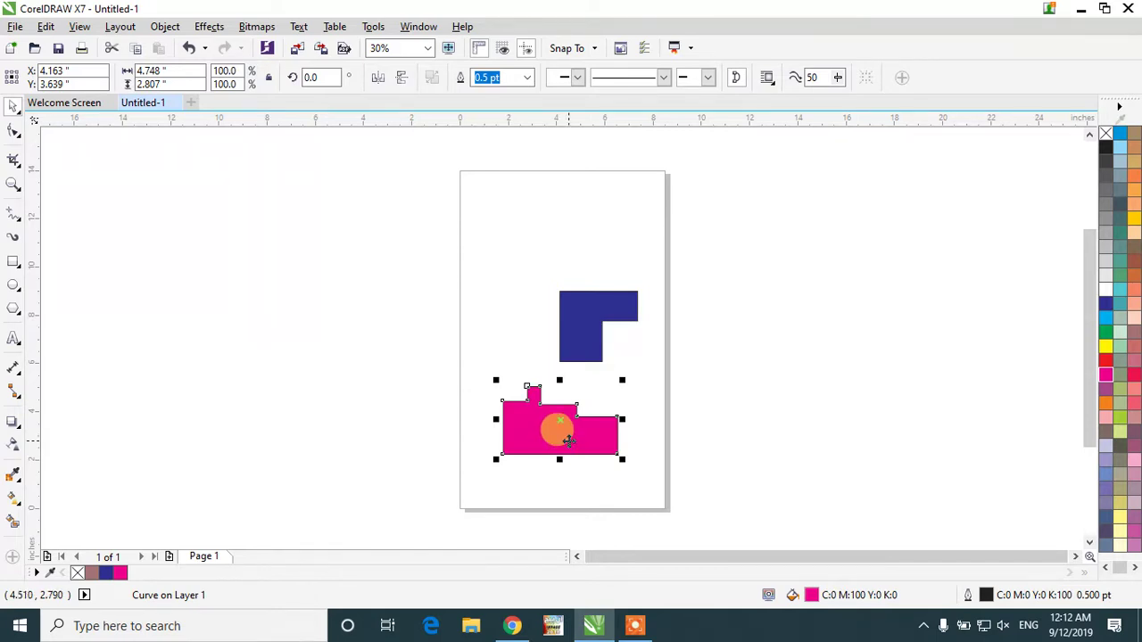
- Move the blue L-shape over the magenta shape, apply Front minus back to both, and undo back to two separate shapes
{"action": "left_click_drag", "start_coordinate": [603, 328], "coordinate": [581, 385]}
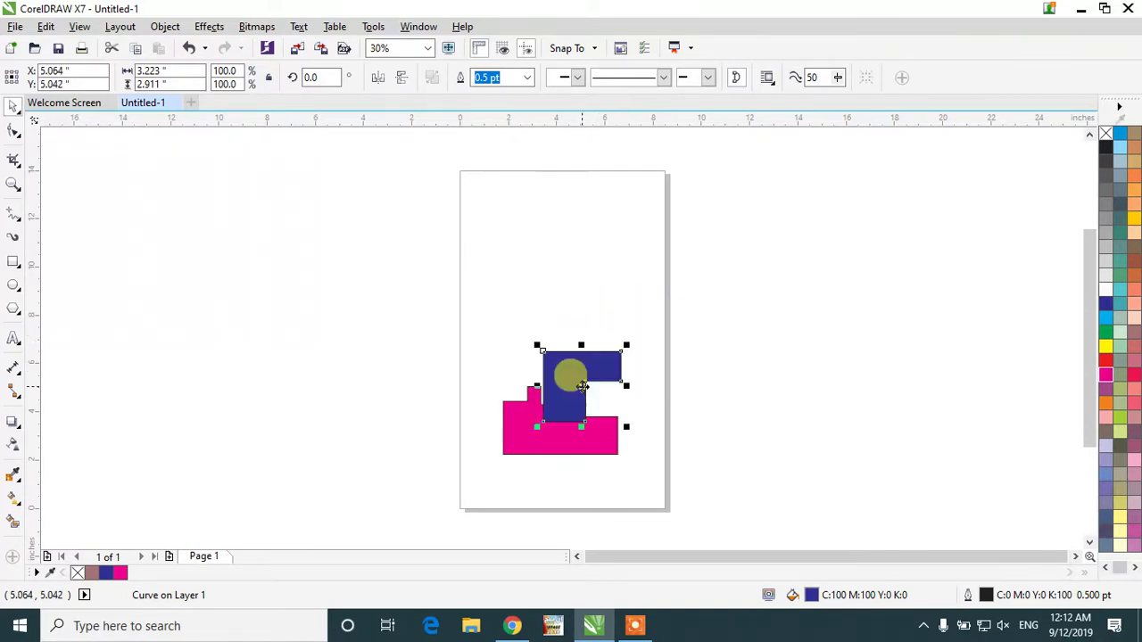
{"action": "left_click", "coordinate": [517, 416], "text": "shift"}
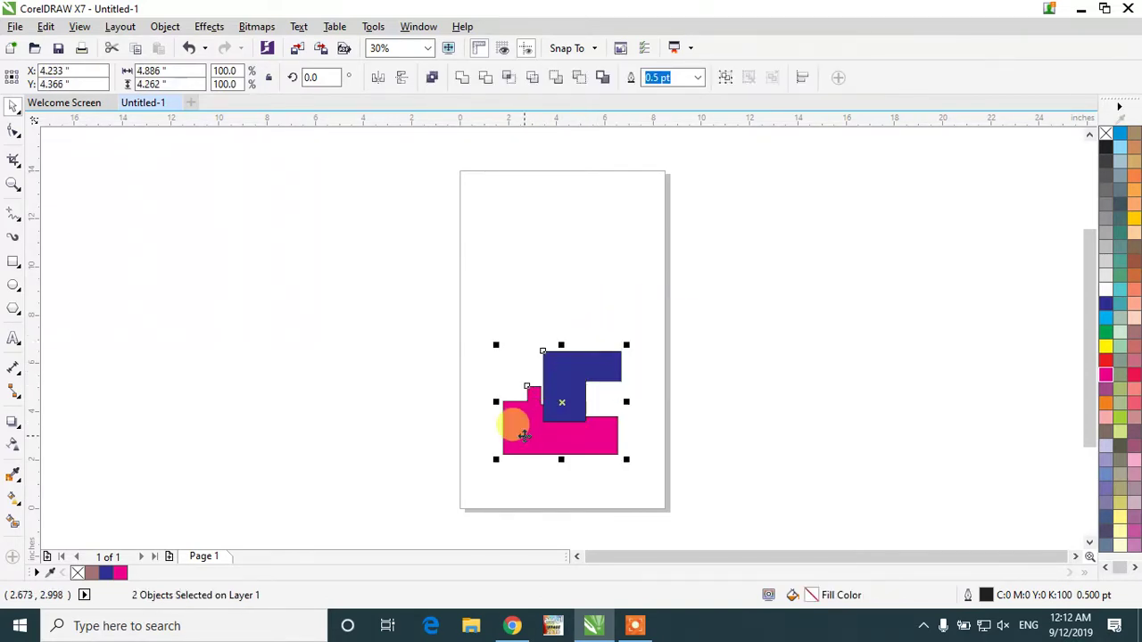
{"action": "left_click", "coordinate": [555, 80]}
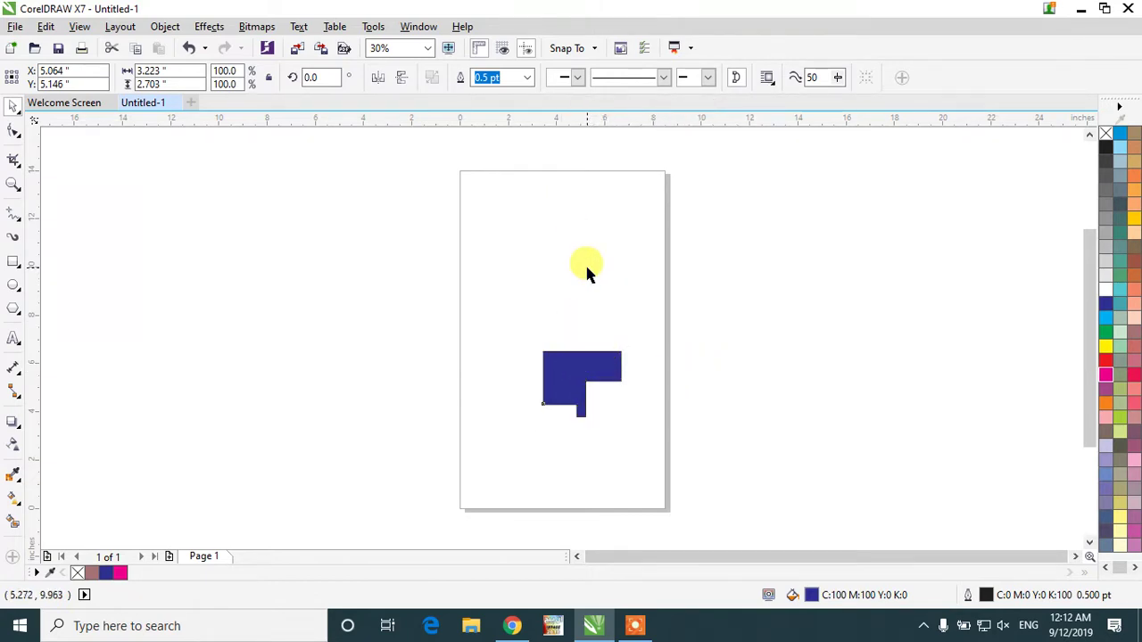
{"action": "key", "text": "ctrl+z"}
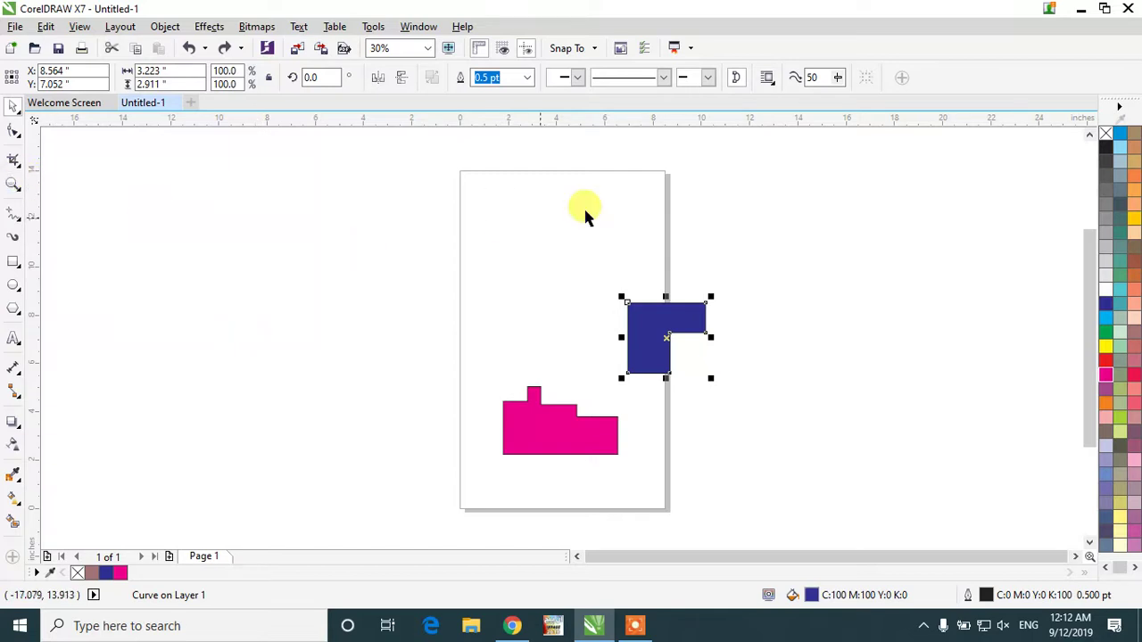
- Delete the blue L-shape and the magenta shape from the page
{"action": "key", "text": "Delete"}
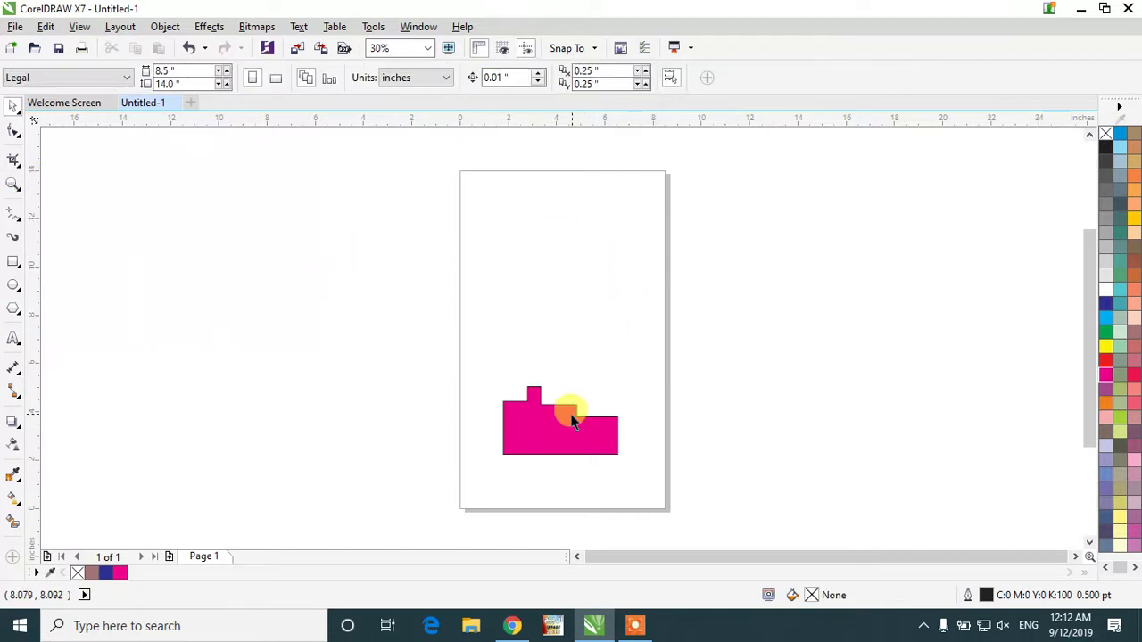
{"action": "left_click", "coordinate": [568, 443]}
{"action": "key", "text": "Delete"}
- Draw a rectangle about 3.2 by 4.7 inches and an overlapping square about 4.2 inches wide above it
{"action": "left_click", "coordinate": [13, 261]}
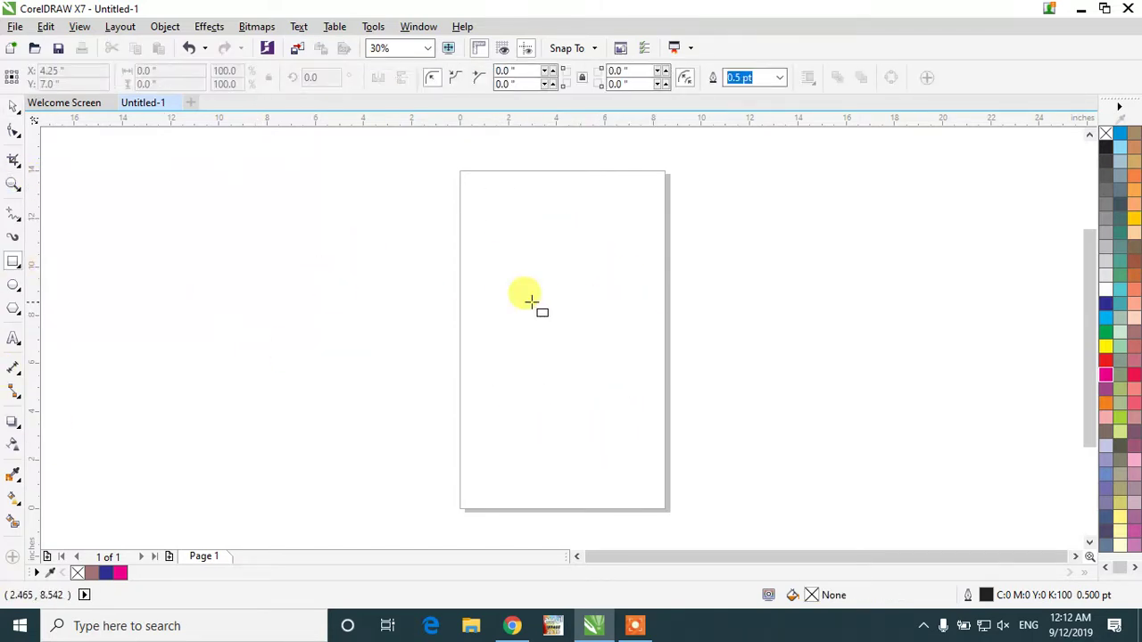
{"action": "left_click_drag", "start_coordinate": [540, 292], "coordinate": [619, 406]}
{"action": "left_click_drag", "start_coordinate": [544, 235], "coordinate": [645, 338]}
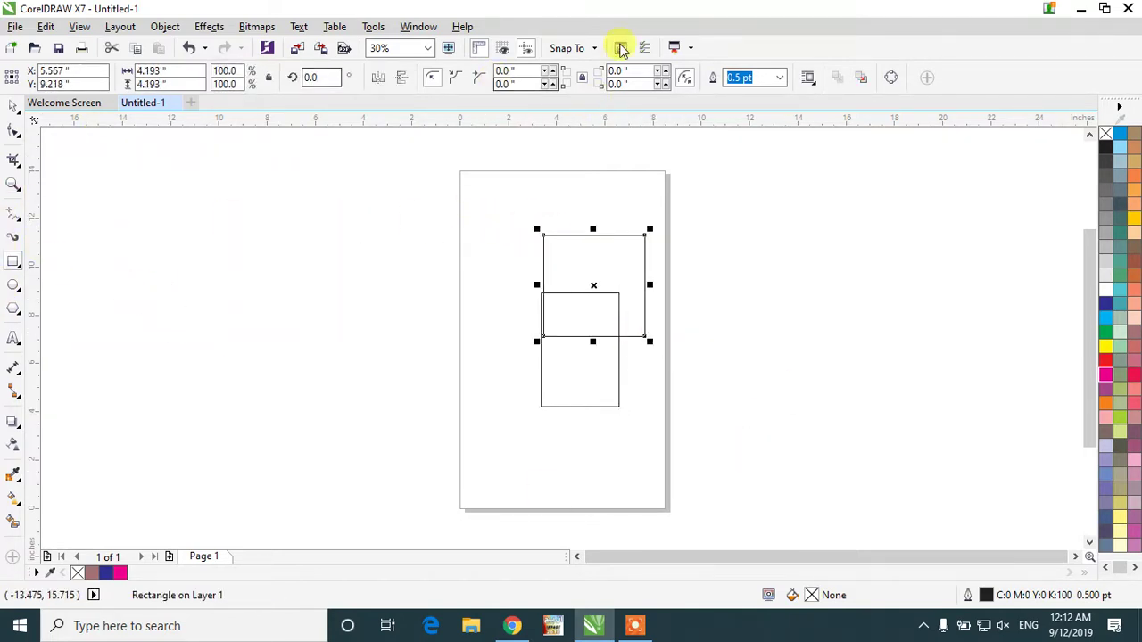
- Fill the upper square with the dusty brown C0 M40 Y20 K40 and the lower rectangle with red
{"action": "left_click", "coordinate": [13, 106]}
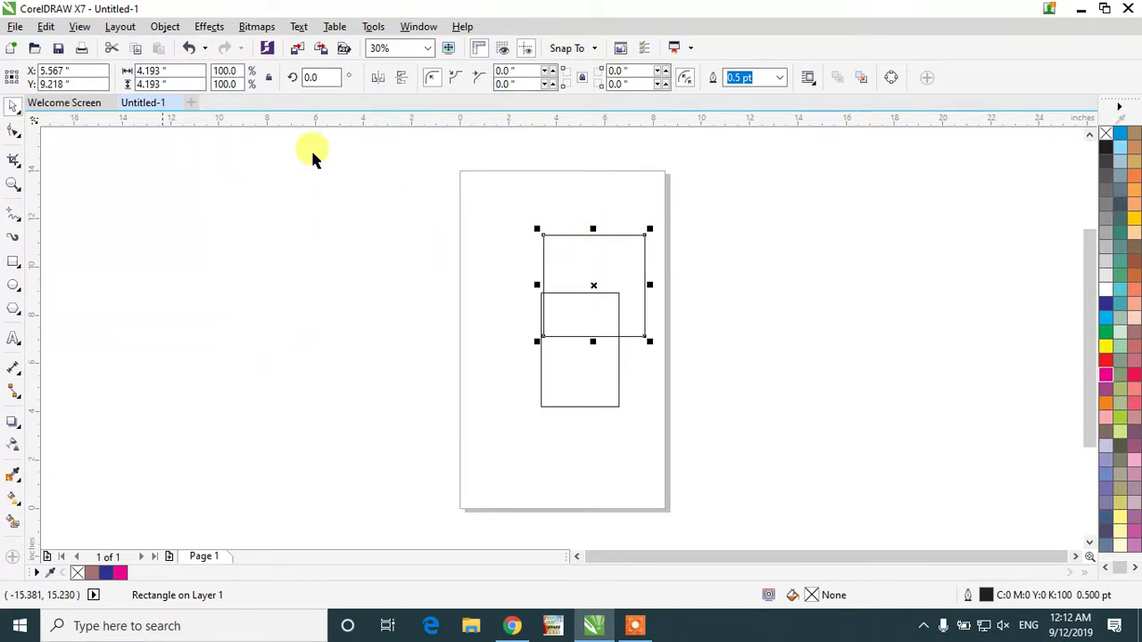
{"action": "left_click", "coordinate": [1133, 332]}
{"action": "left_click", "coordinate": [617, 365]}
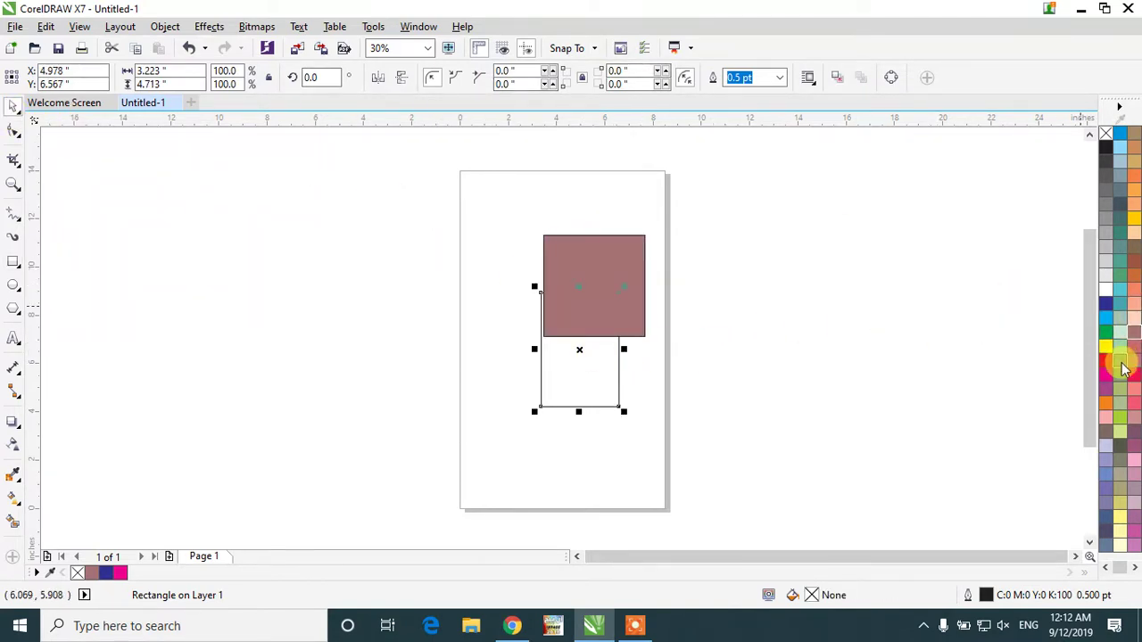
{"action": "left_click", "coordinate": [1105, 359]}
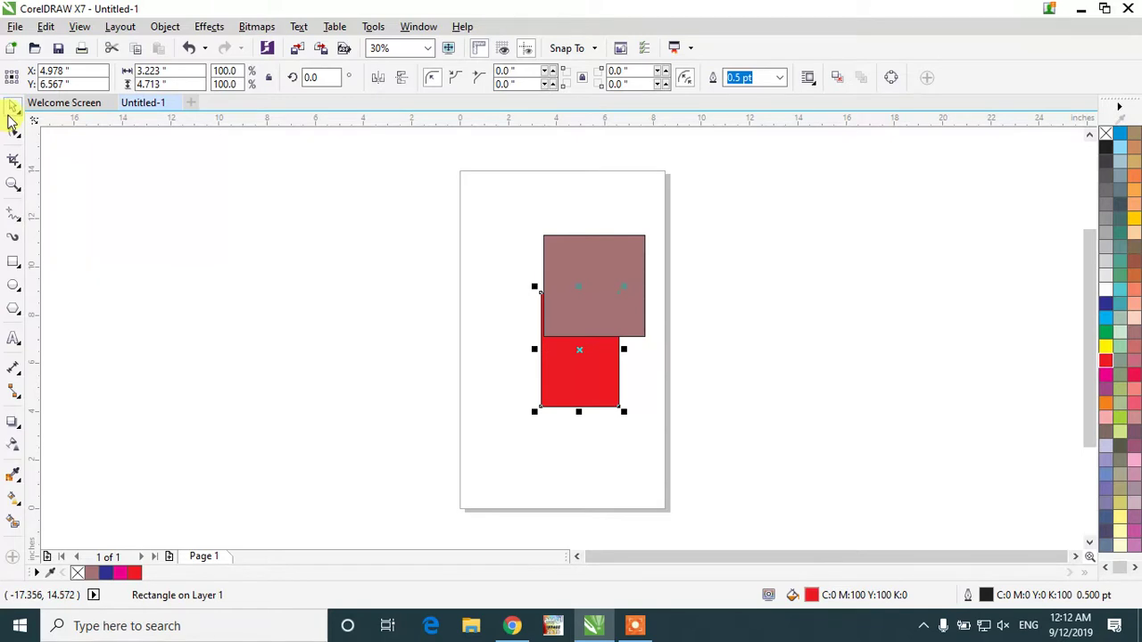
- Select the red rectangle and brown square together, try Front minus back and Back minus front on them, and undo each
{"action": "scroll", "coordinate": [662, 313], "scroll_direction": "up", "scroll_amount": 2}
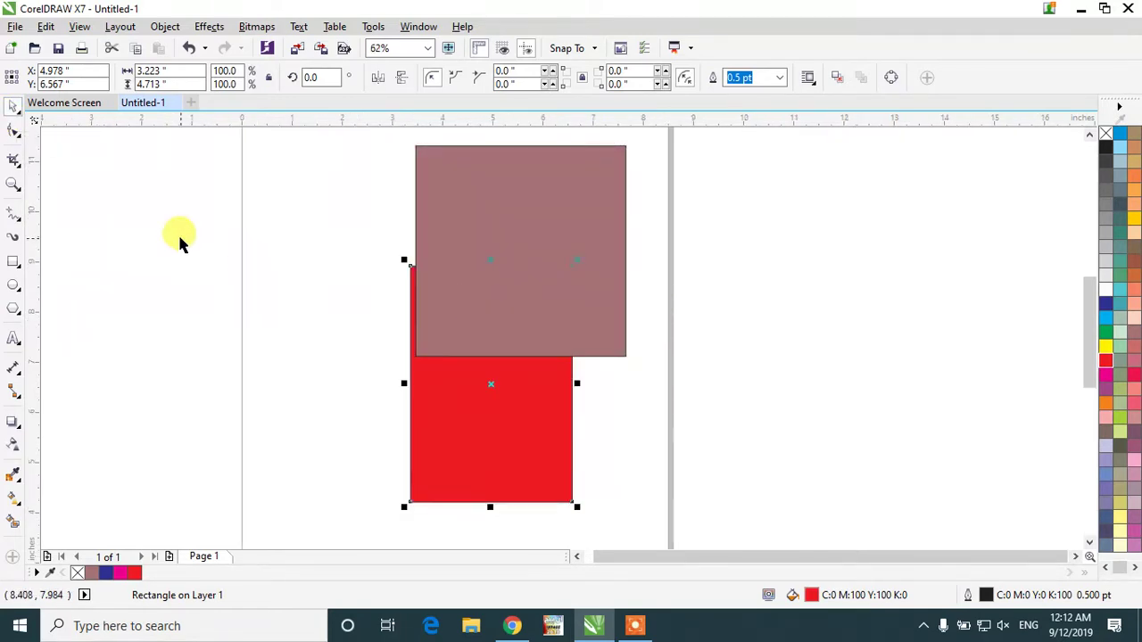
{"action": "left_click", "coordinate": [556, 255], "text": "shift"}
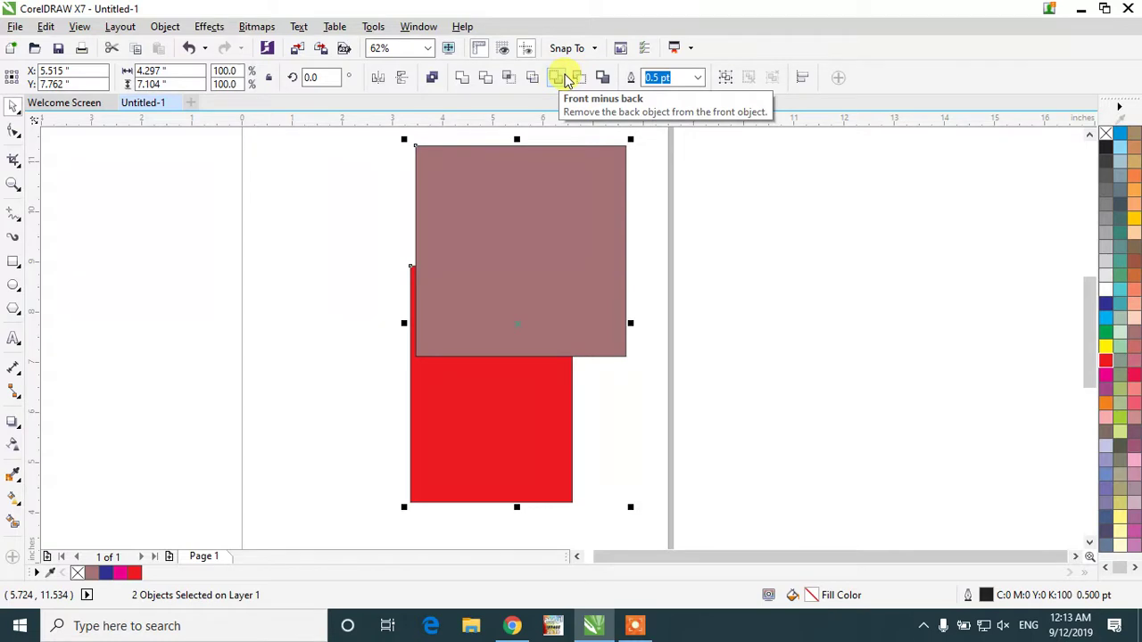
{"action": "left_click", "coordinate": [565, 78]}
{"action": "key", "text": "ctrl+z"}
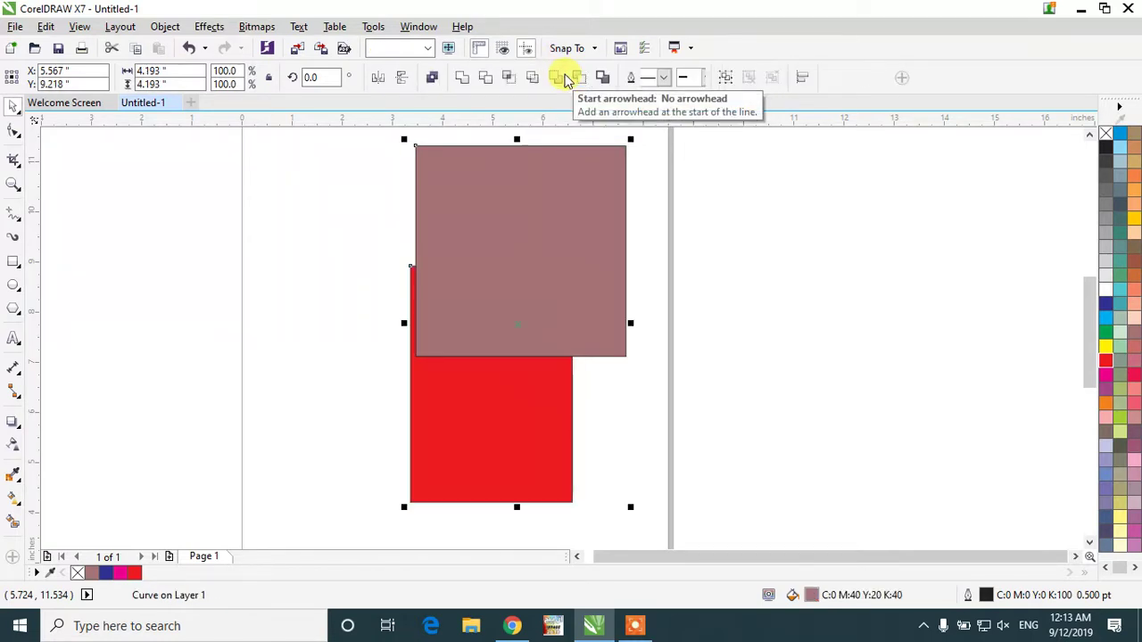
{"action": "left_click", "coordinate": [580, 78]}
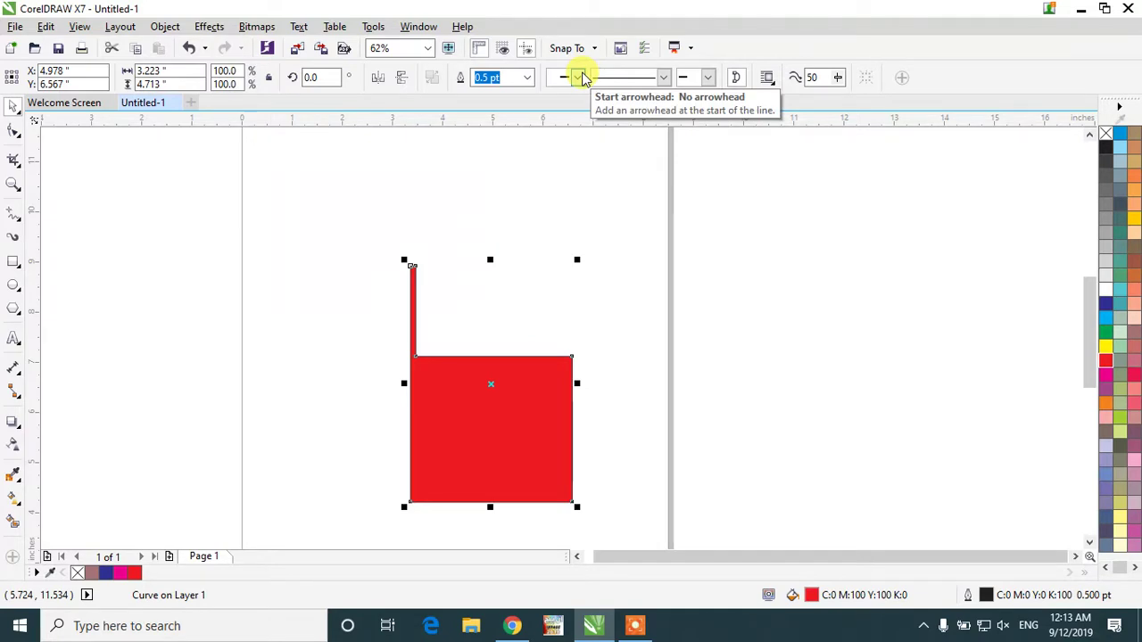
{"action": "key", "text": "ctrl+z"}
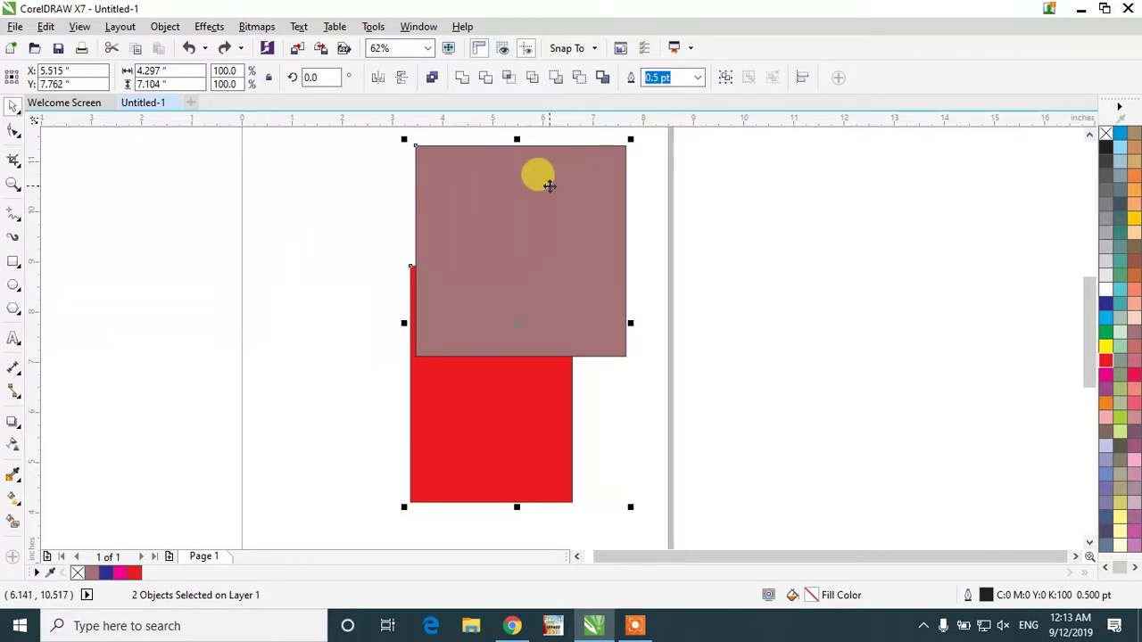
- Subtract the red rectangle from the brown square with Front minus back, move the remaining piece, and undo both changes
{"action": "left_click", "coordinate": [555, 78]}
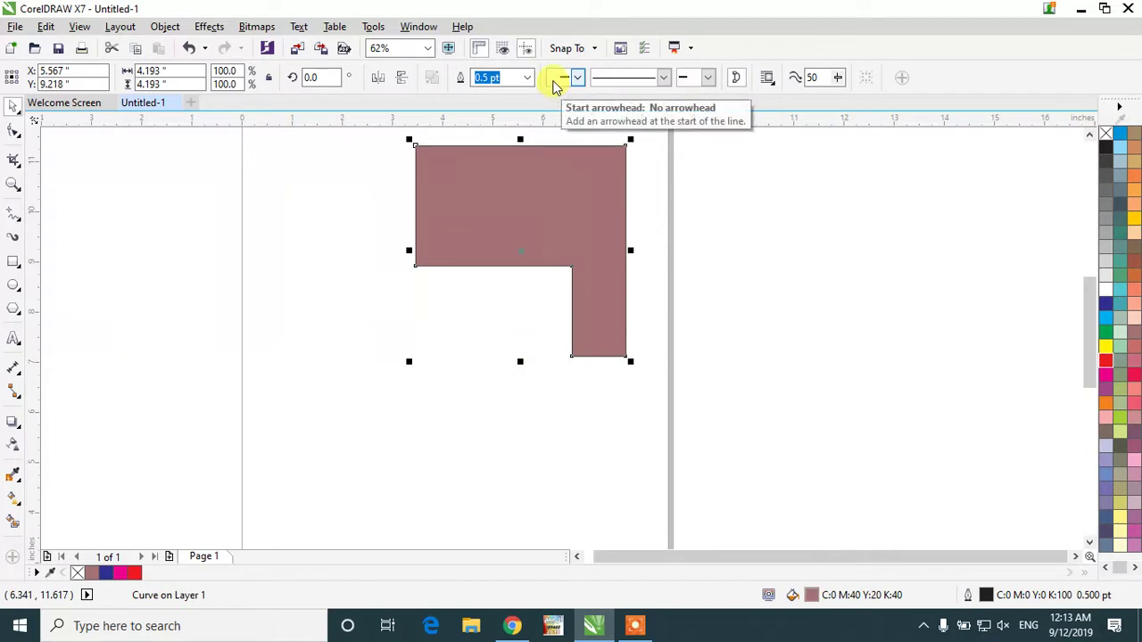
{"action": "left_click_drag", "start_coordinate": [530, 210], "coordinate": [585, 299]}
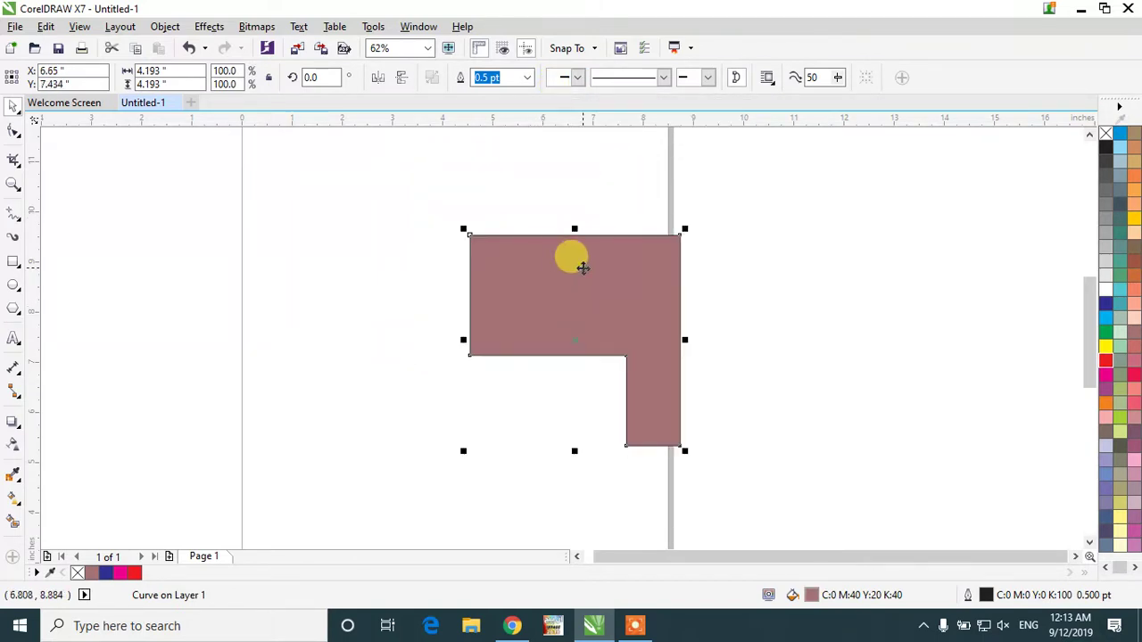
{"action": "left_click", "coordinate": [315, 259]}
{"action": "key", "text": "ctrl+z"}
{"action": "key", "text": "ctrl+z"}
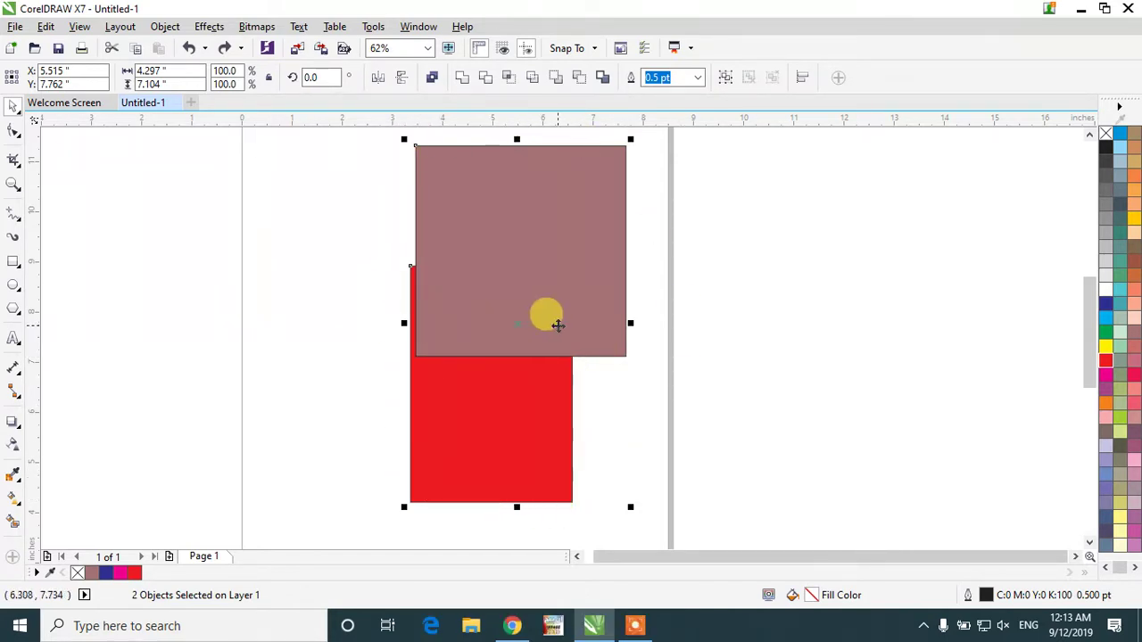
- Create a boundary around the brown square and red rectangle, and move the outline and both original shapes apart
{"action": "left_click", "coordinate": [602, 77]}
{"action": "left_click", "coordinate": [719, 330]}
{"action": "left_click_drag", "start_coordinate": [505, 286], "coordinate": [648, 298]}
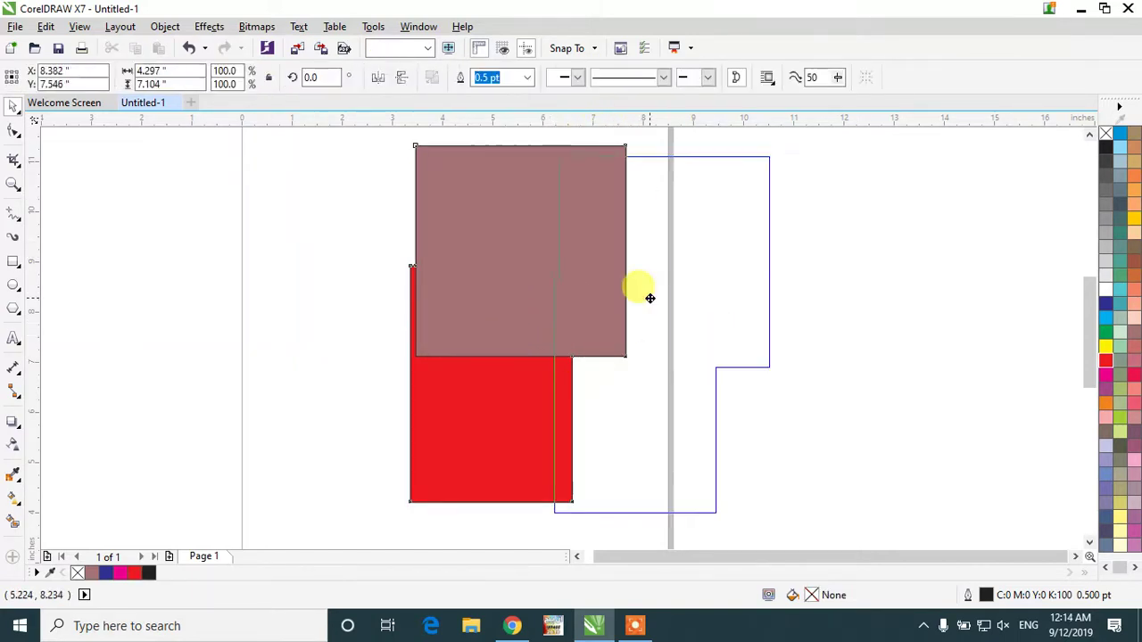
{"action": "left_click_drag", "start_coordinate": [469, 296], "coordinate": [228, 219]}
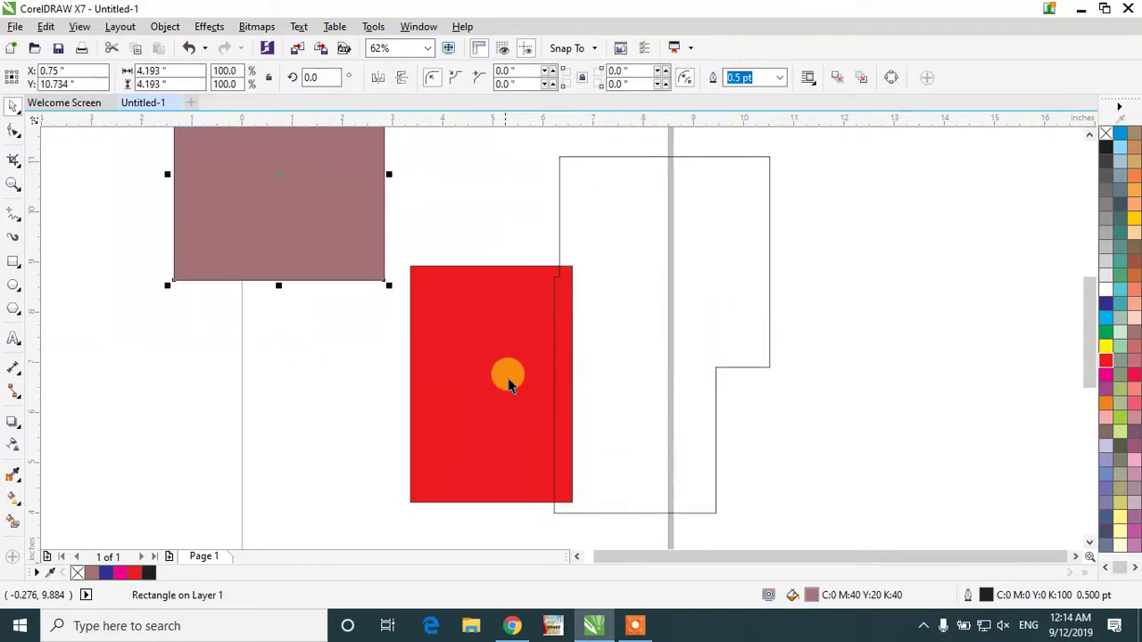
{"action": "left_click_drag", "start_coordinate": [509, 377], "coordinate": [361, 381]}
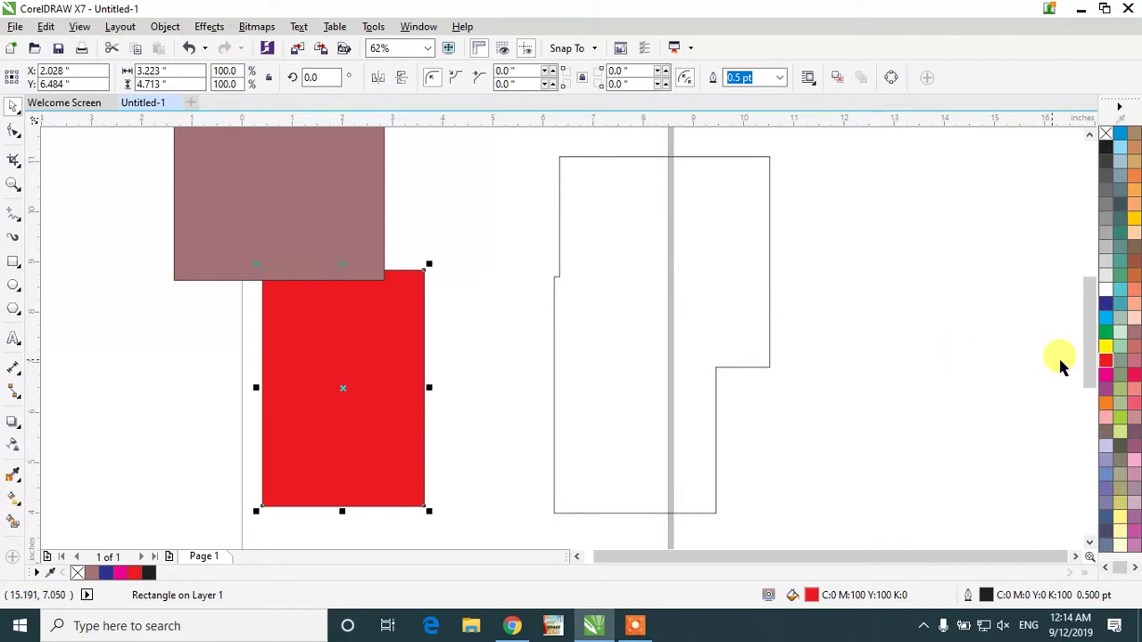
- Fill the boundary outline shape with the light pink C0 M40 Y20 K0
{"action": "left_click", "coordinate": [769, 304]}
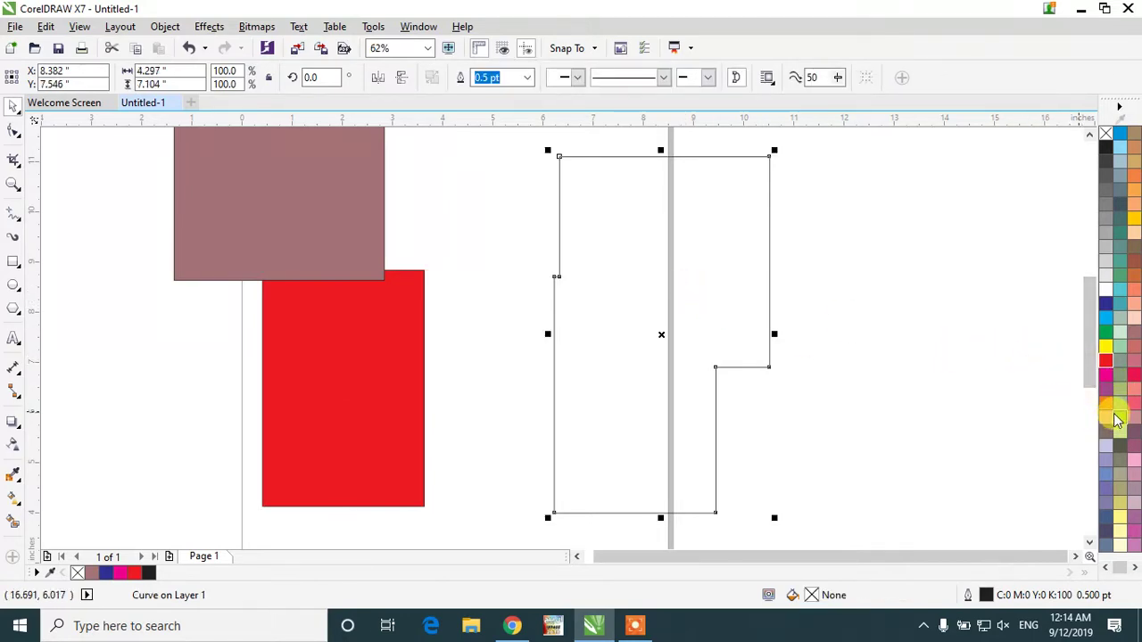
{"action": "left_click", "coordinate": [1108, 416]}
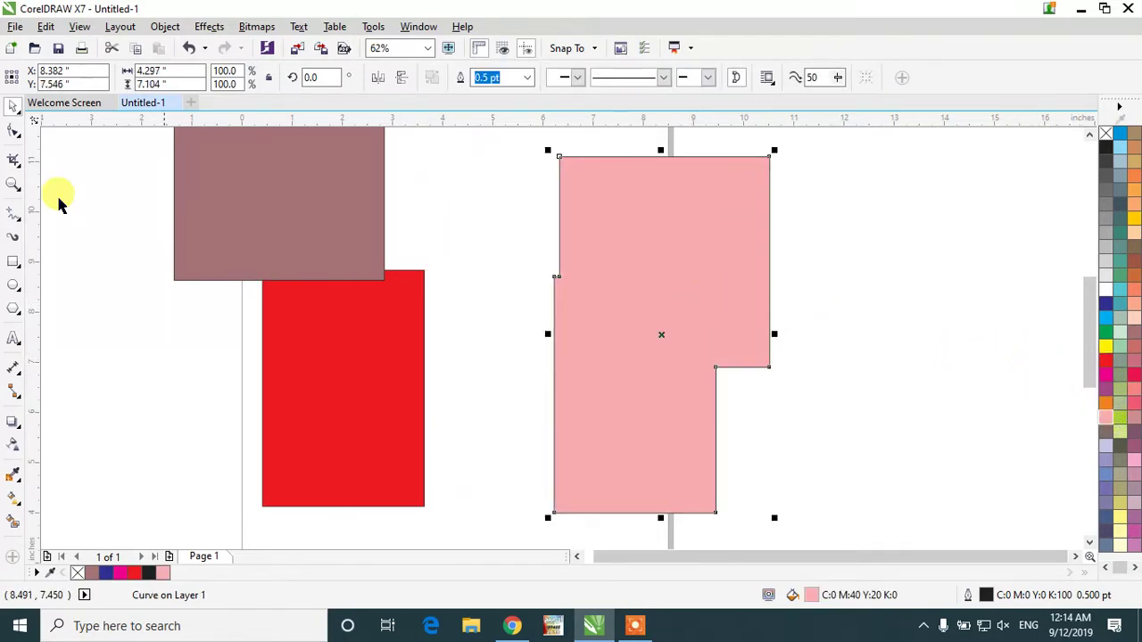
{"action": "left_click", "coordinate": [405, 306], "text": "shift"}
{"action": "left_click", "coordinate": [312, 217], "text": "shift"}
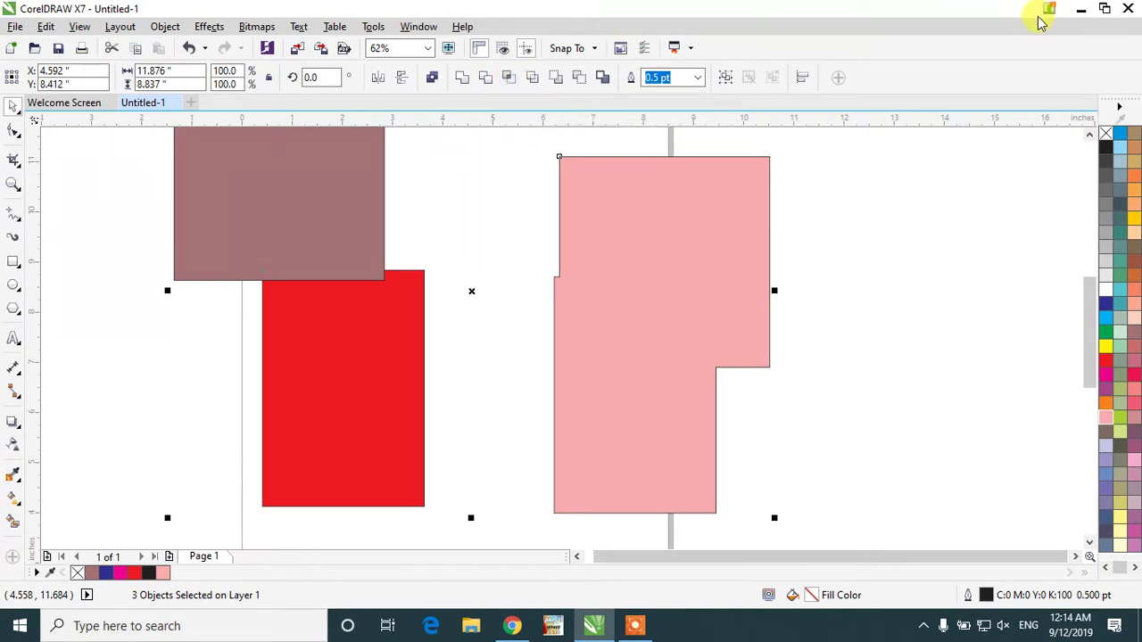
{"action": "left_click", "coordinate": [894, 260]}
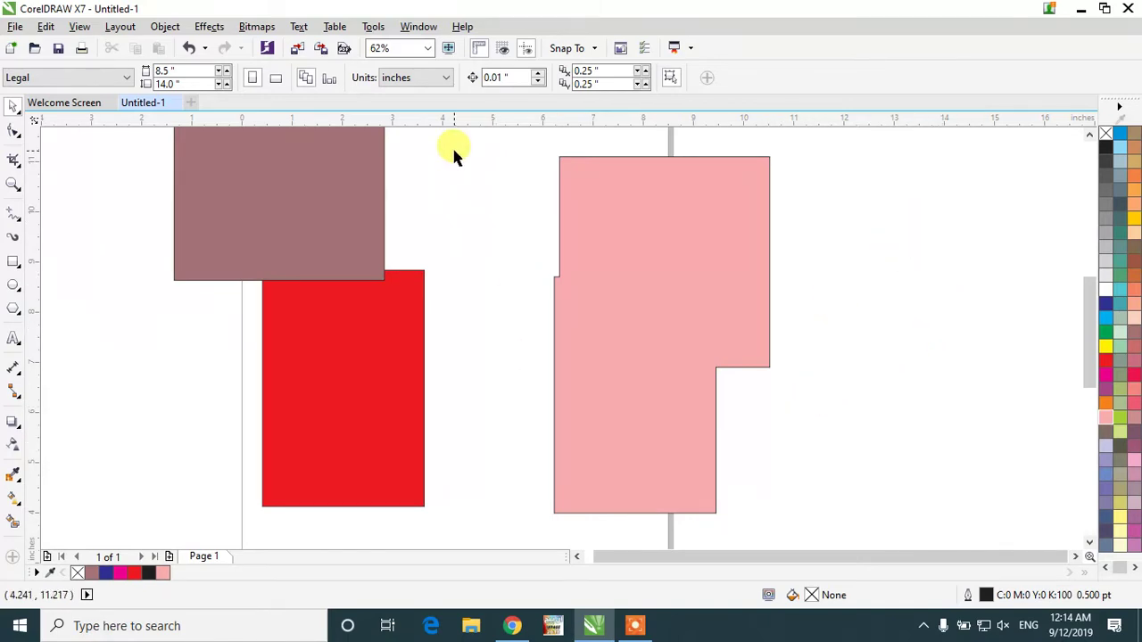
{"action": "left_click", "coordinate": [387, 332]}
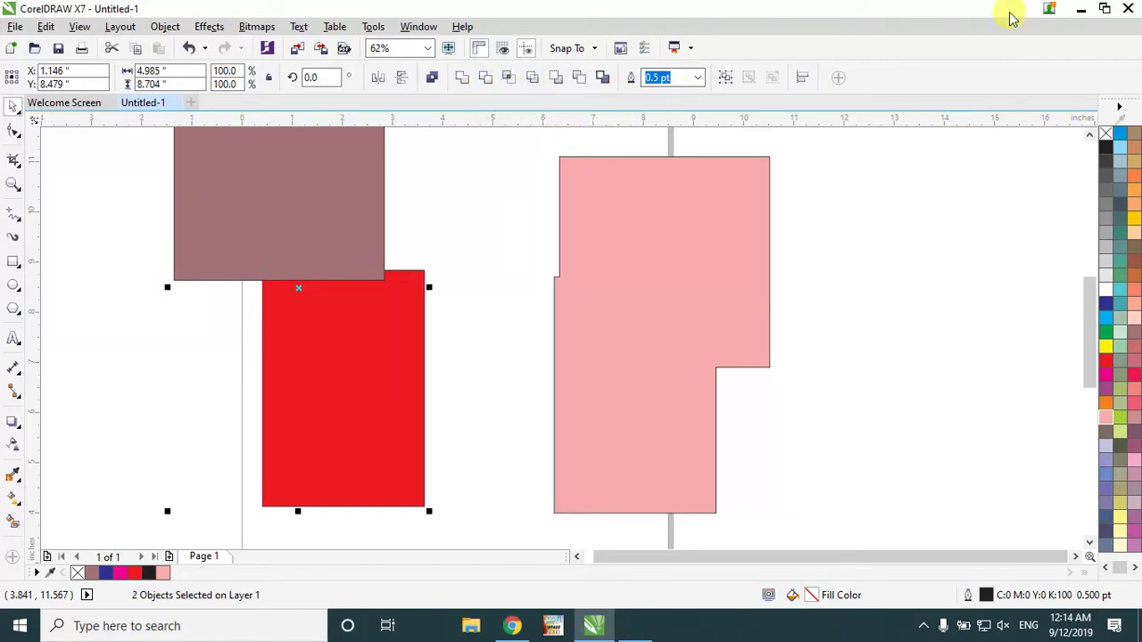
- Minimize the drawing window to return to the desktop
{"action": "left_click", "coordinate": [1080, 13]}
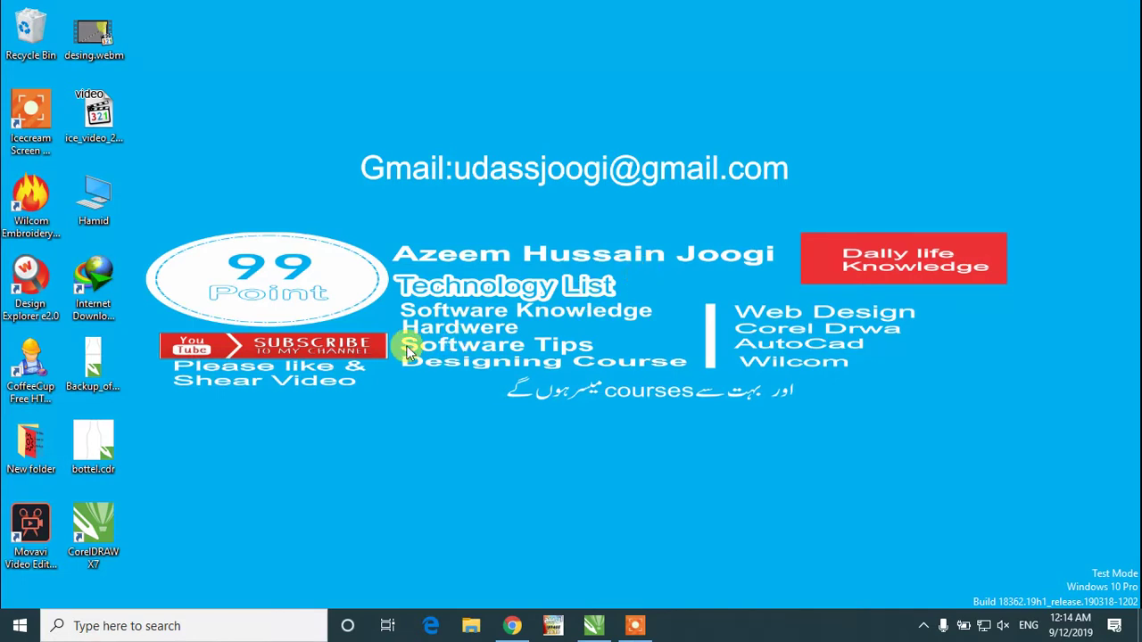